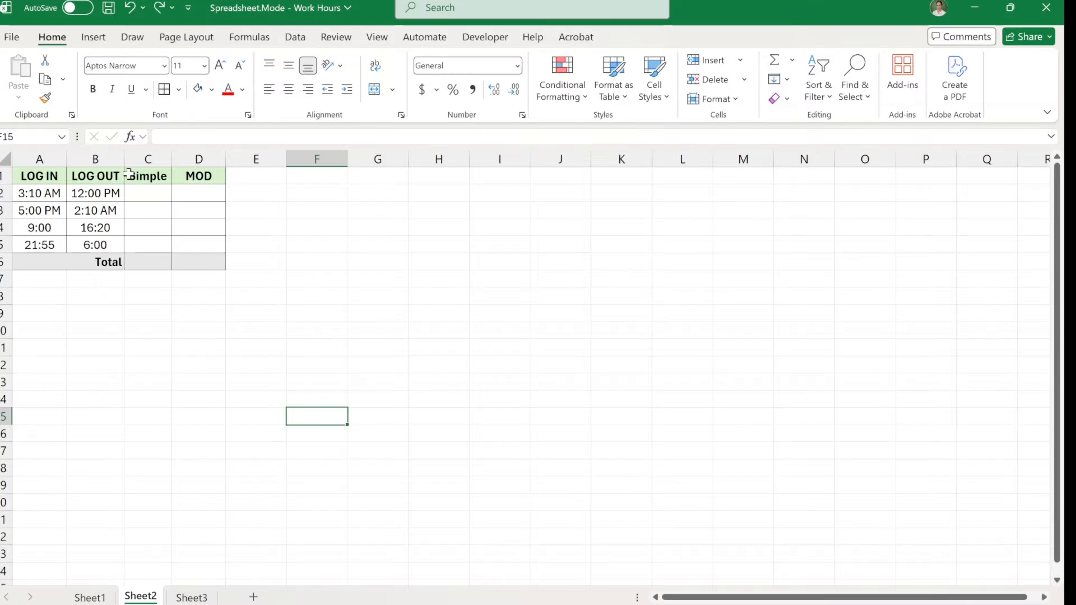
# Enter the formula =B2-A2 in C2 to subtract the log-in time from the log-out time
pyautogui.click(144, 191)
pyautogui.write('=')
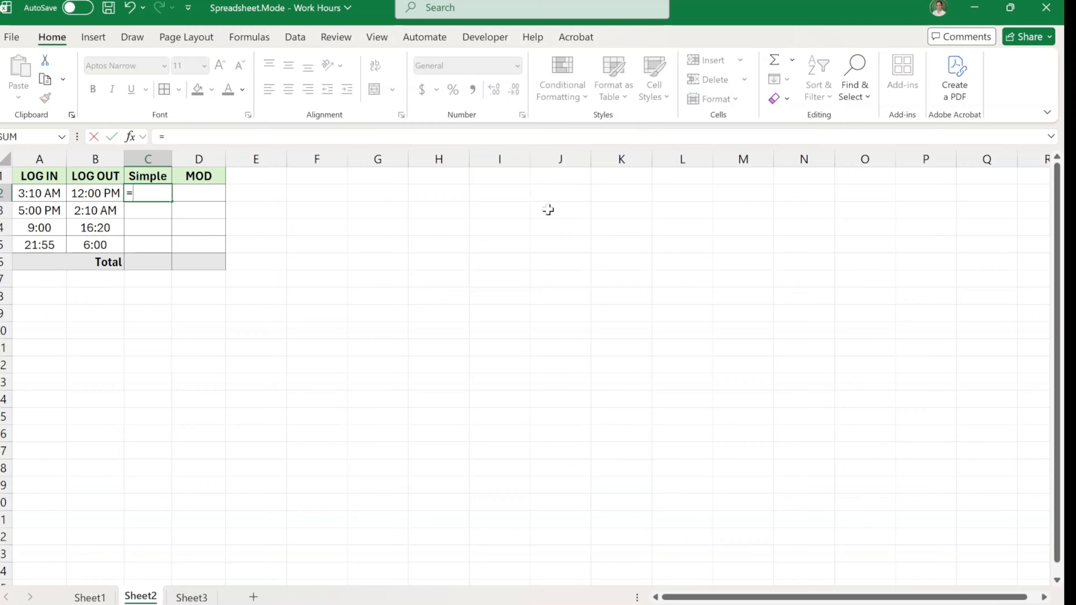
pyautogui.click(96, 193)
pyautogui.write('-')
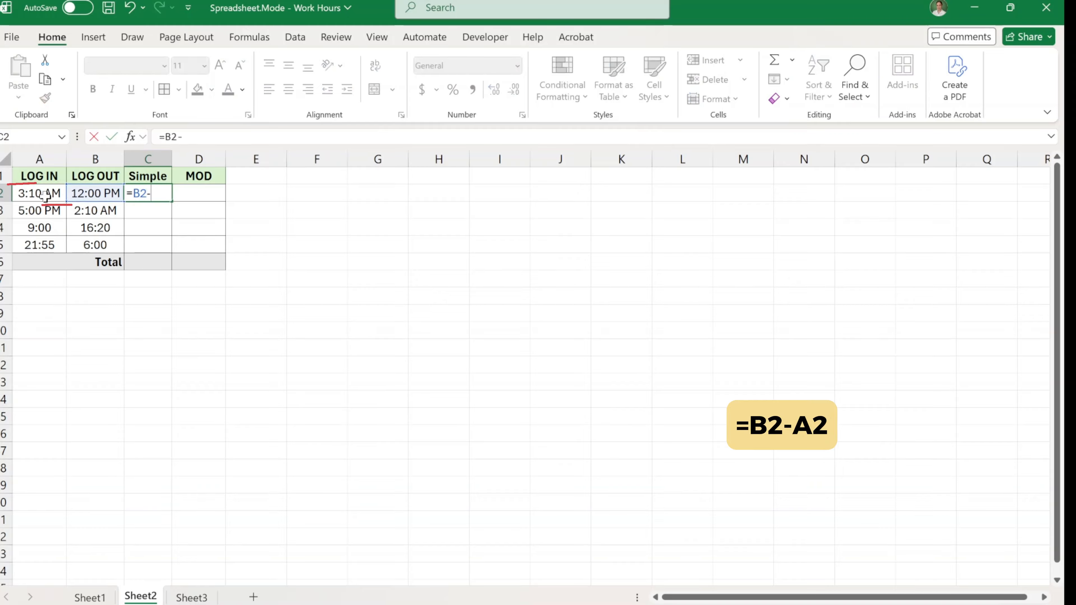
pyautogui.click(45, 195)
pyautogui.press('Return')
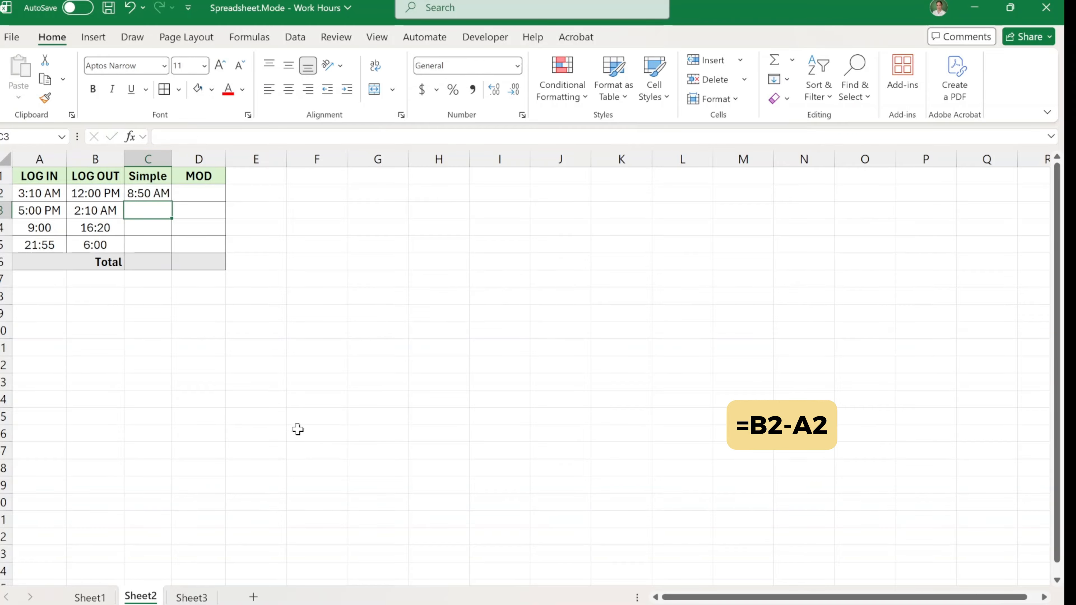
# Format C2 with the 13:30 time type and fill its formula down through C5
pyautogui.click(161, 194)
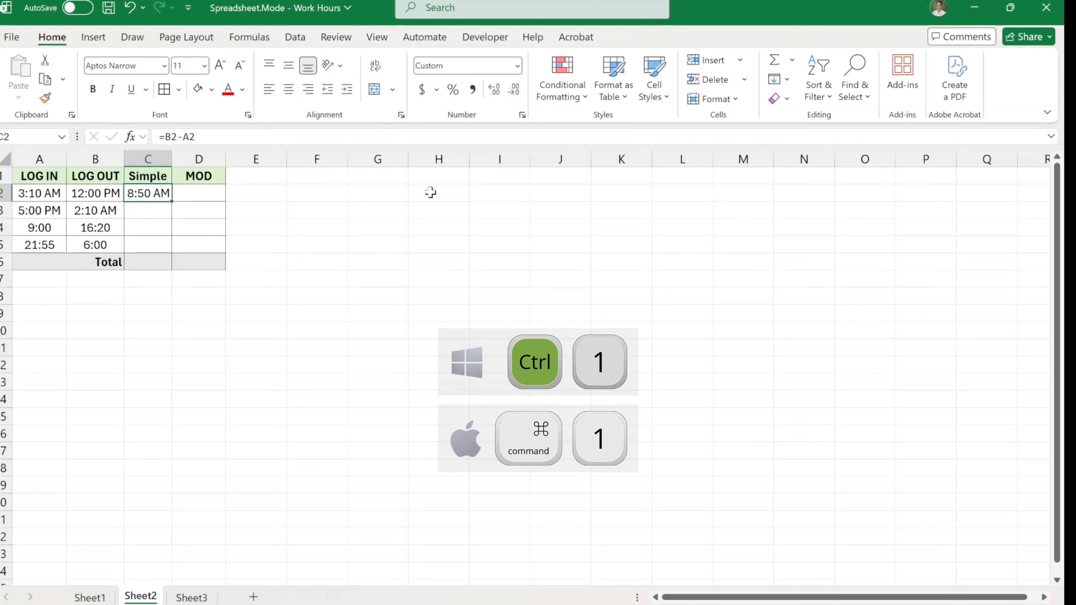
pyautogui.hotkey('ctrl', '1')
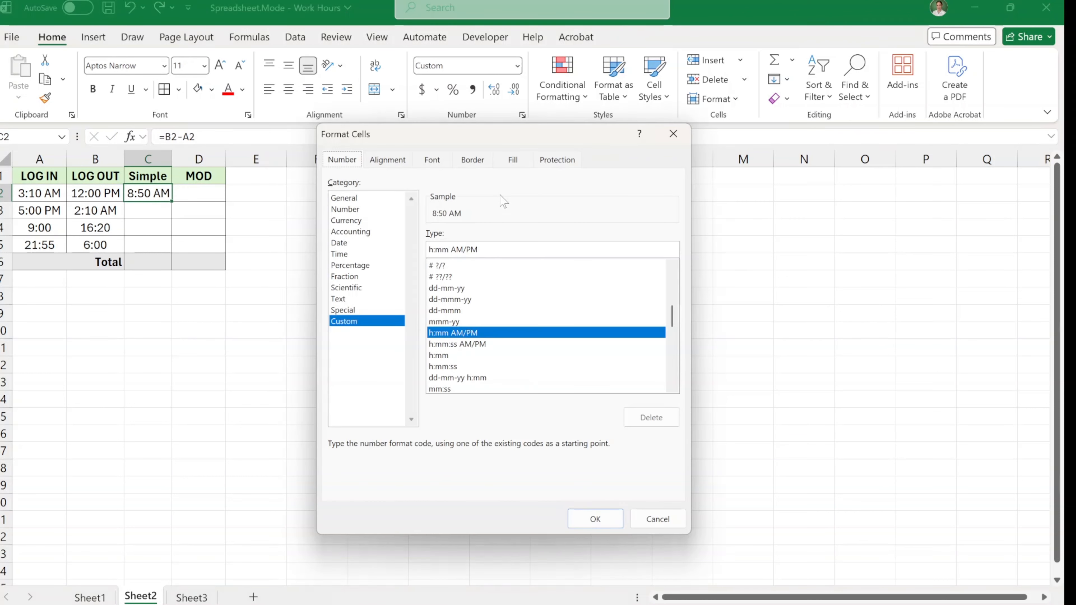
pyautogui.click(384, 254)
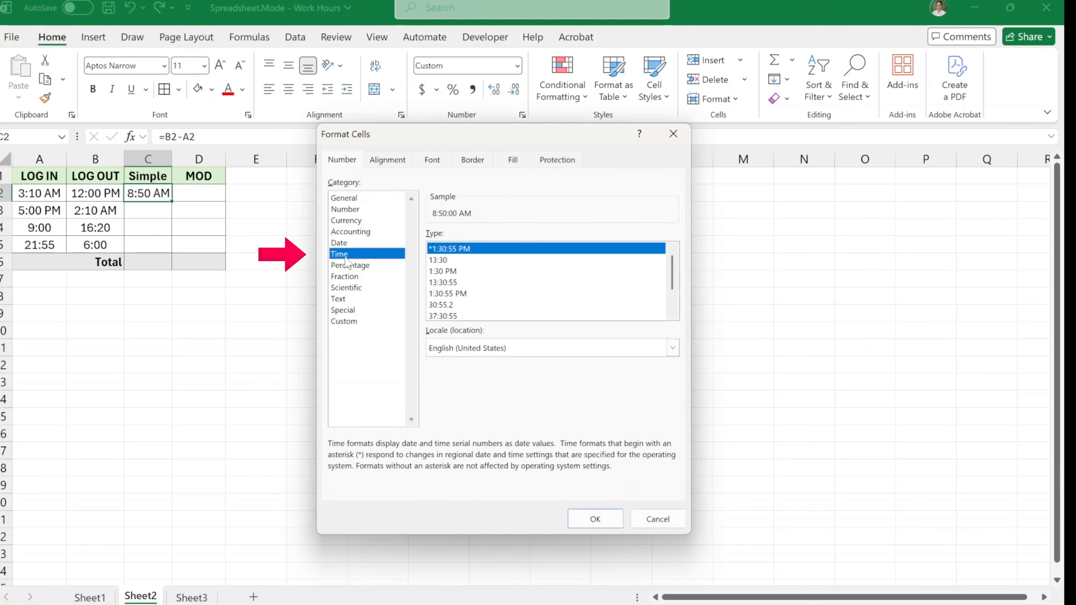
pyautogui.click(446, 260)
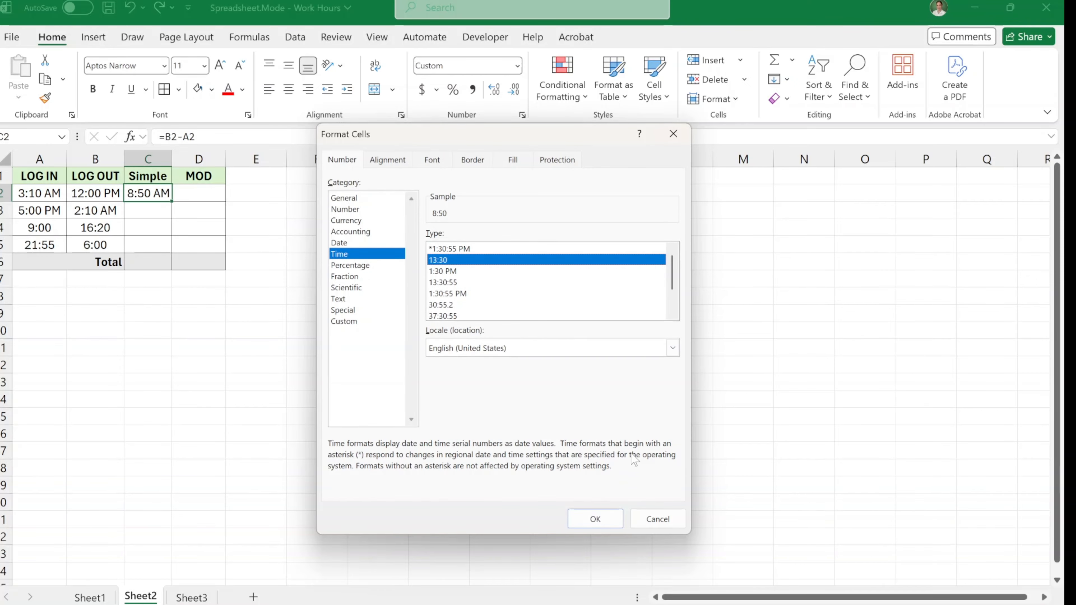
pyautogui.click(595, 518)
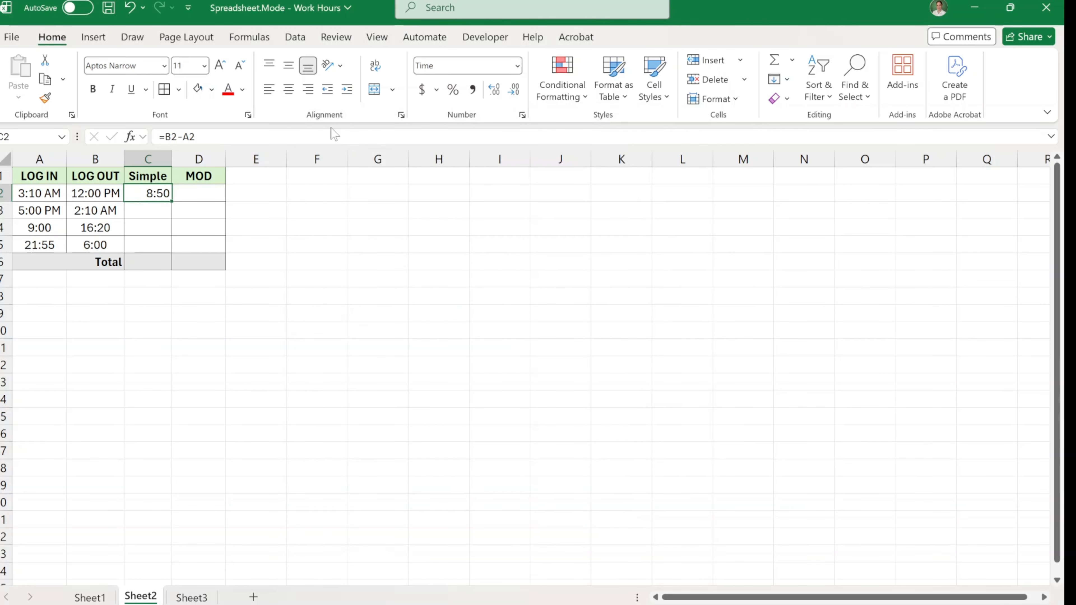
pyautogui.moveTo(172, 201); pyautogui.dragTo(171, 249)
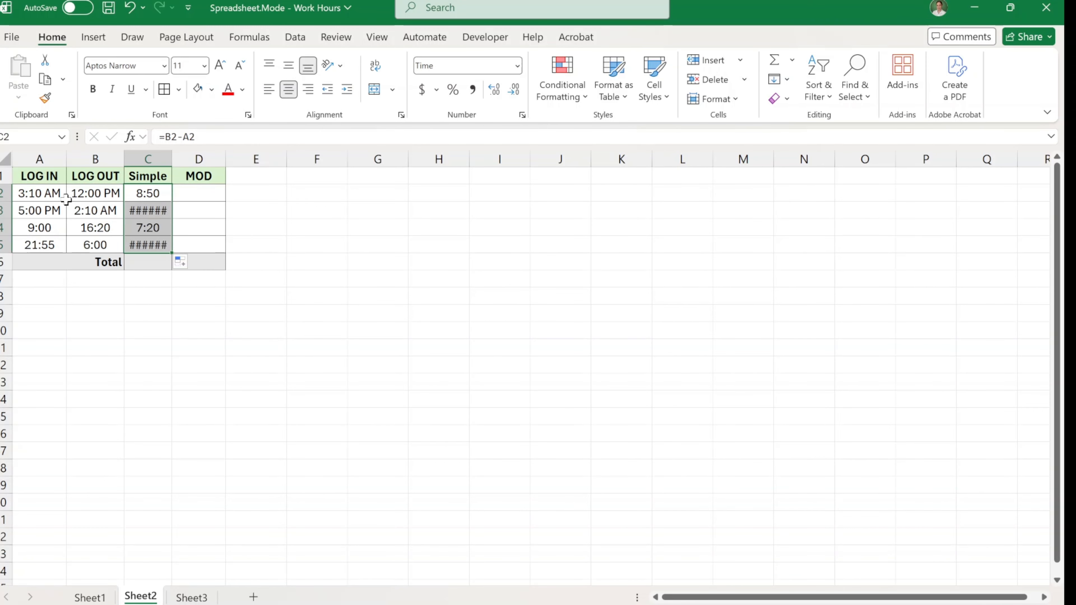
pyautogui.click(174, 335)
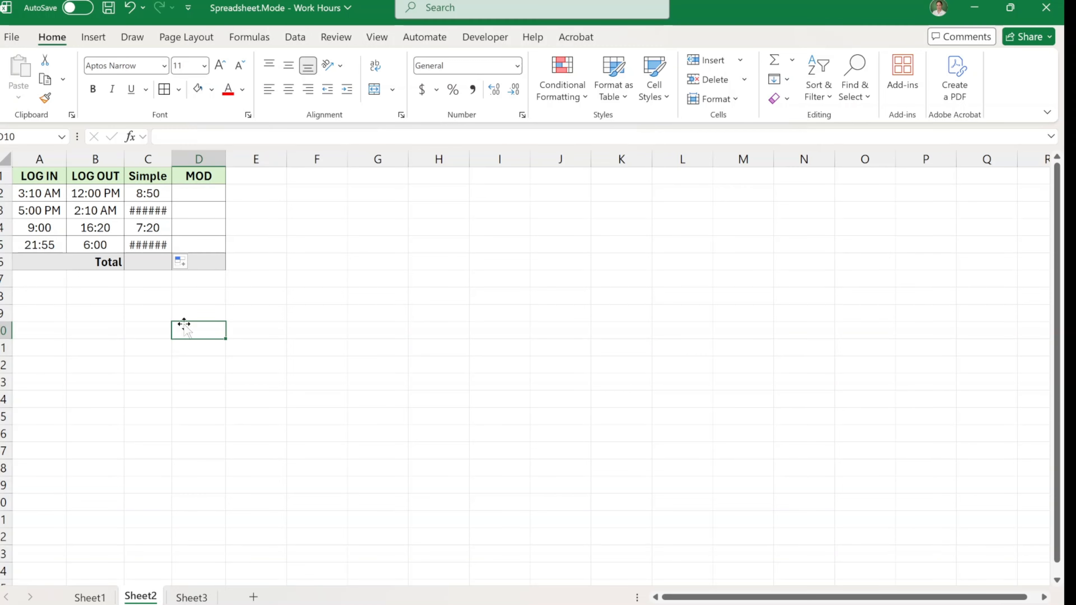
# Enter the formula =MOD(B2-A2,1) in D2 of the MOD column
pyautogui.click(197, 196)
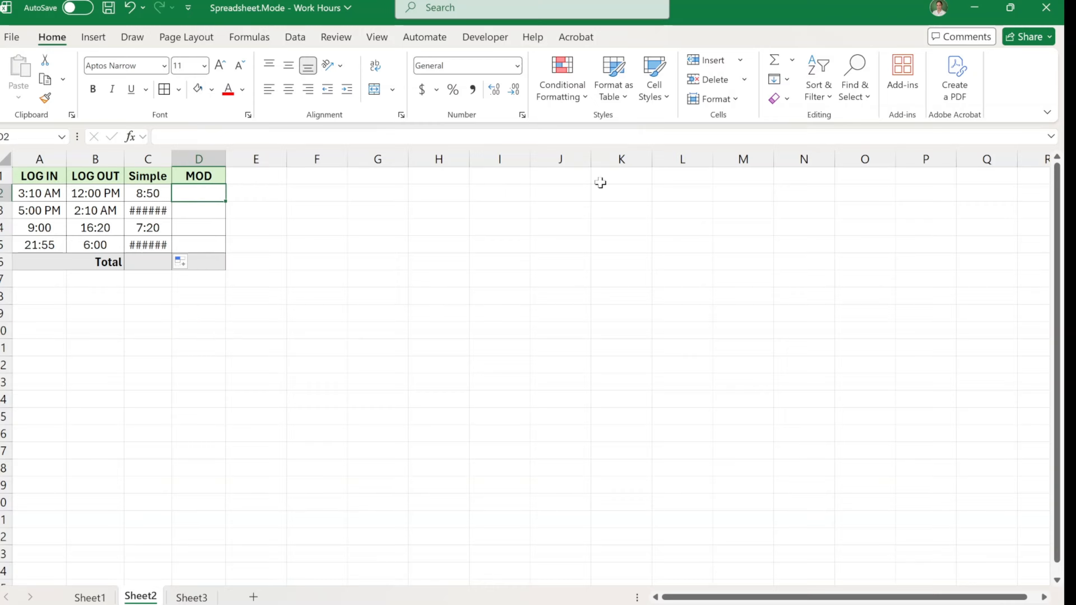
pyautogui.write('=mo')
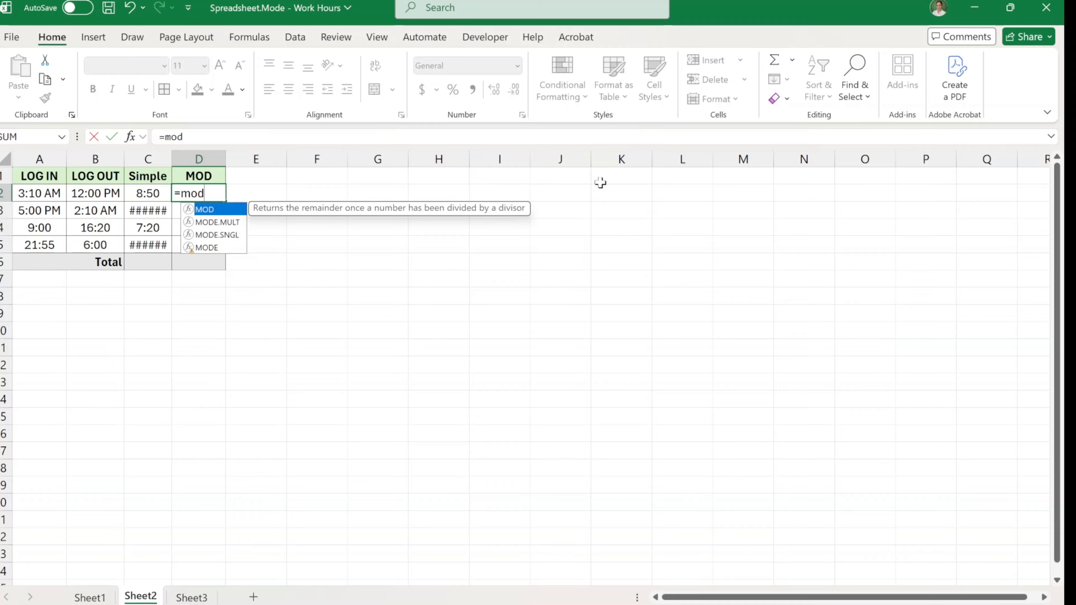
pyautogui.write('d')
pyautogui.press('Tab')
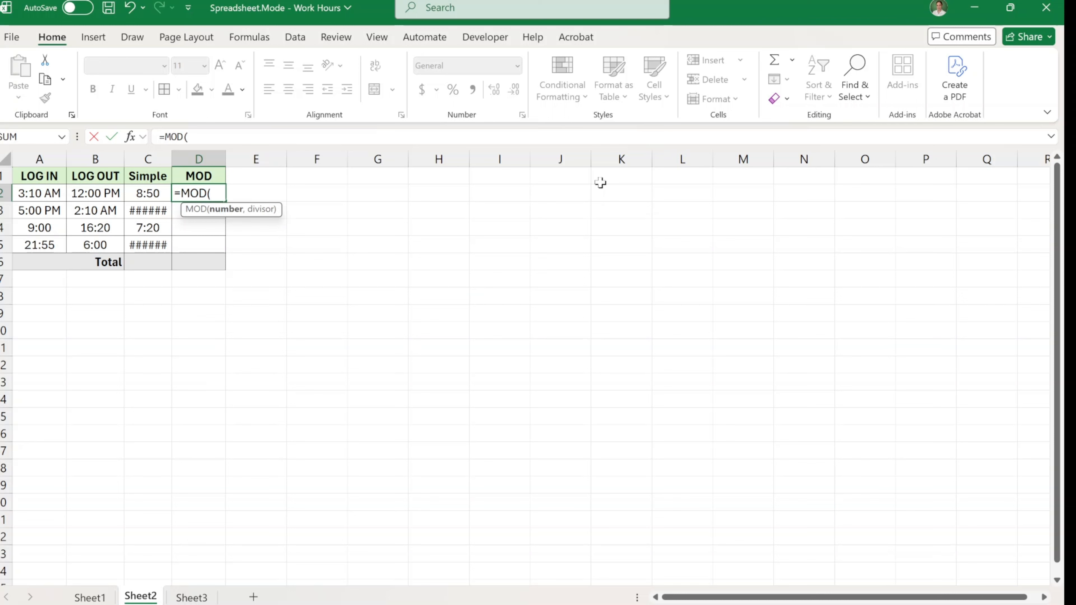
pyautogui.click(96, 193)
pyautogui.write('-')
pyautogui.click(38, 194)
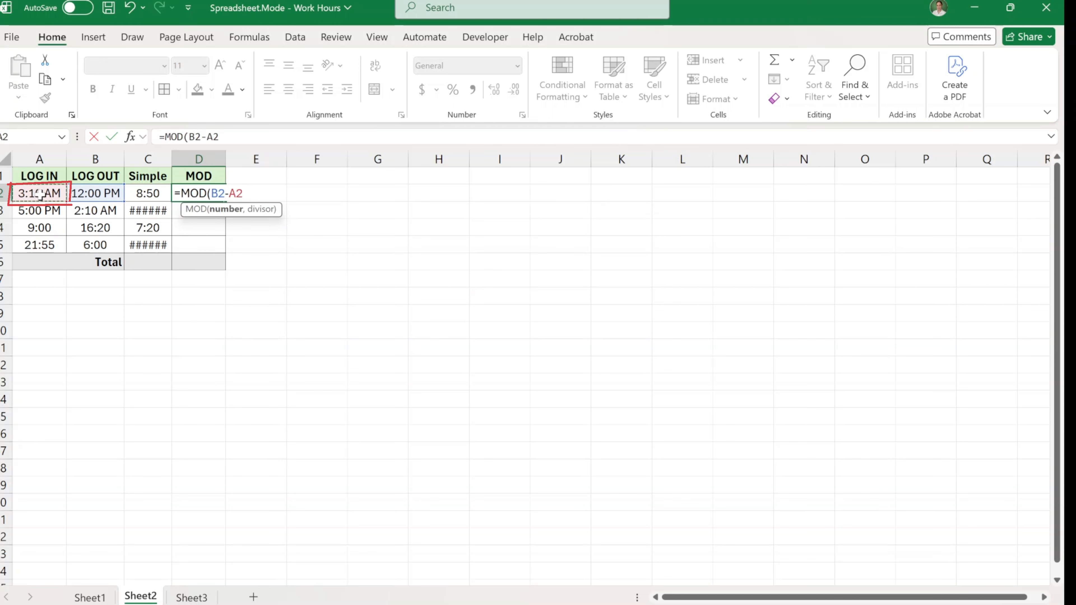
pyautogui.write(',1')
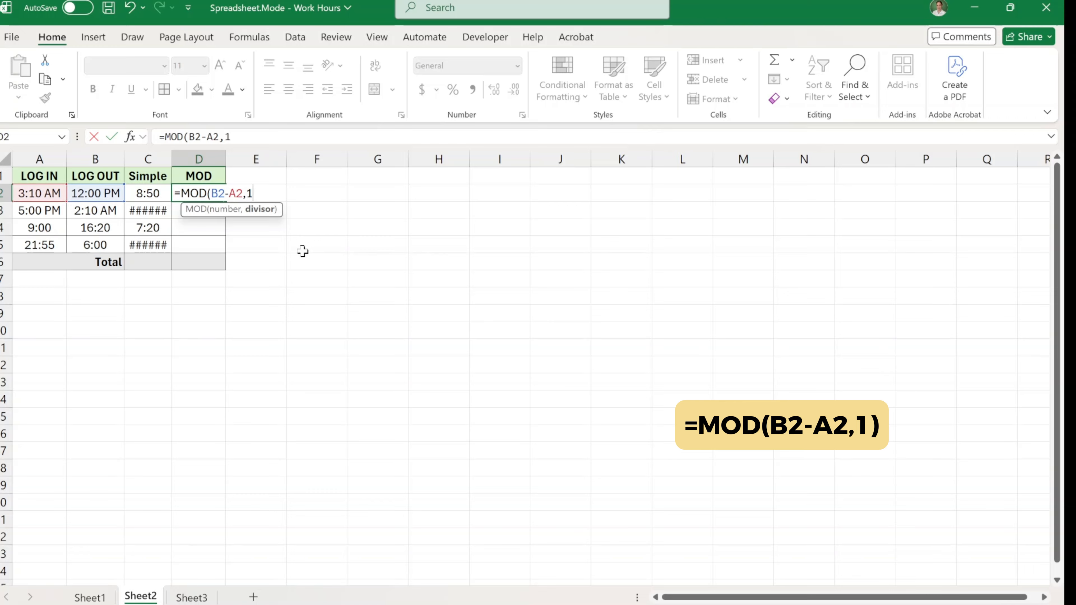
pyautogui.press('Return')
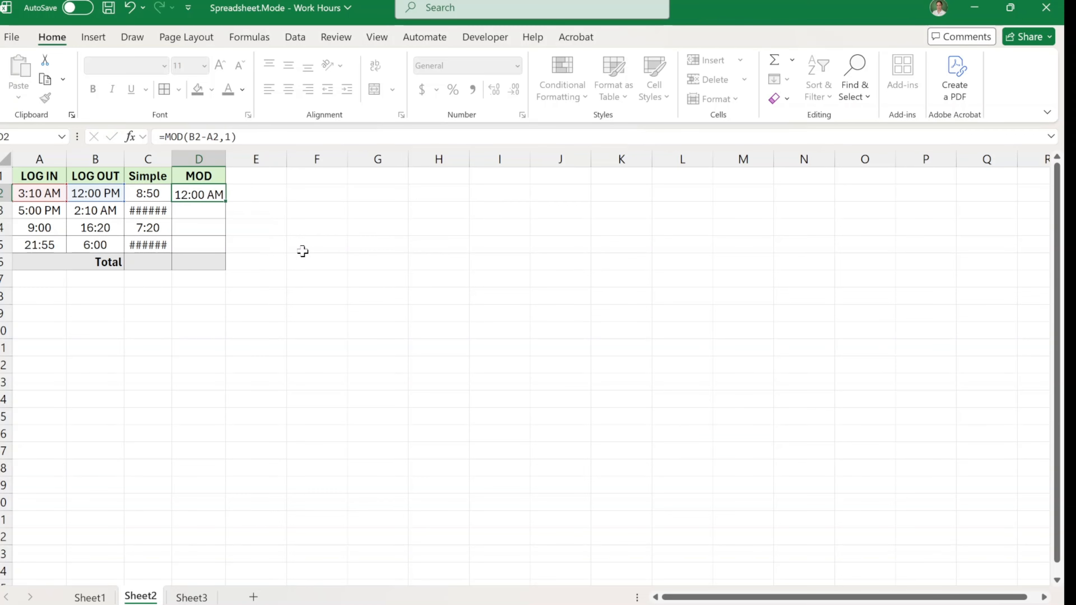
# Format the MOD result in D2 with the 13:30 time type
pyautogui.click(196, 193)
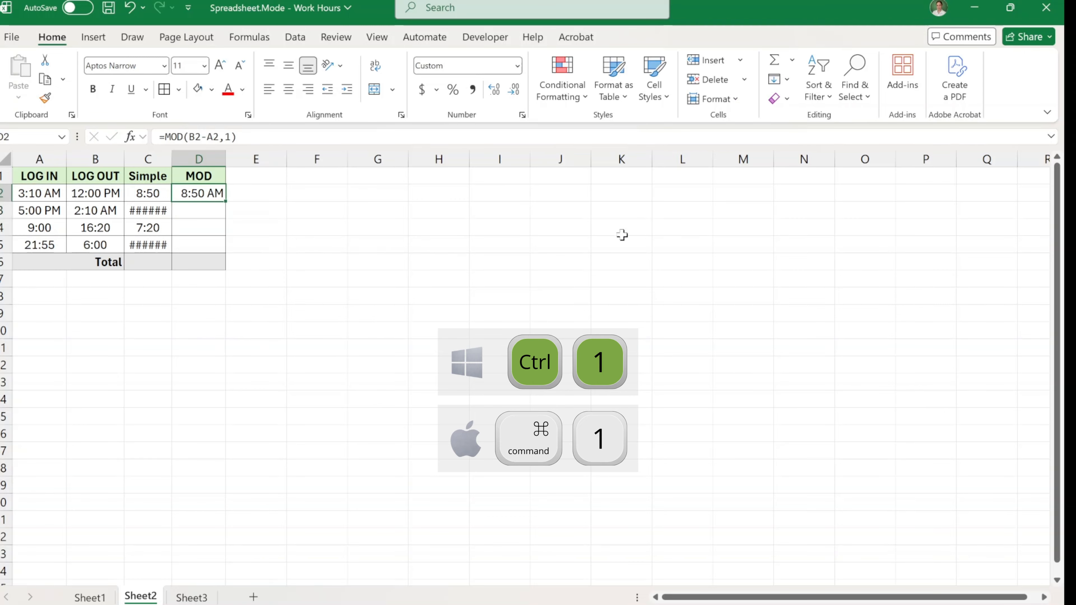
pyautogui.hotkey('ctrl', '1')
pyautogui.click(339, 253)
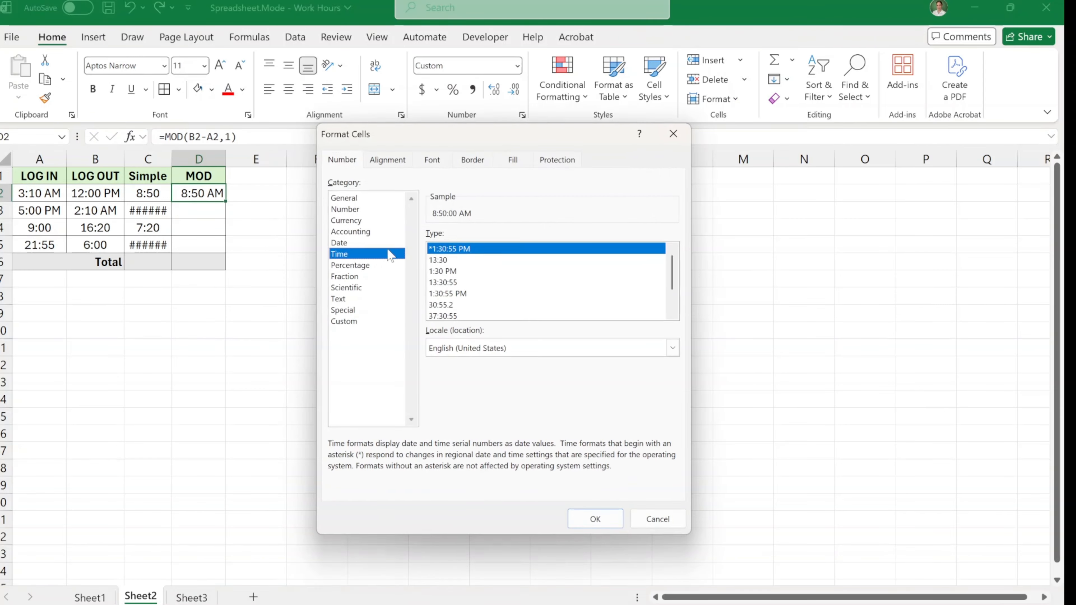
pyautogui.click(440, 259)
pyautogui.click(595, 518)
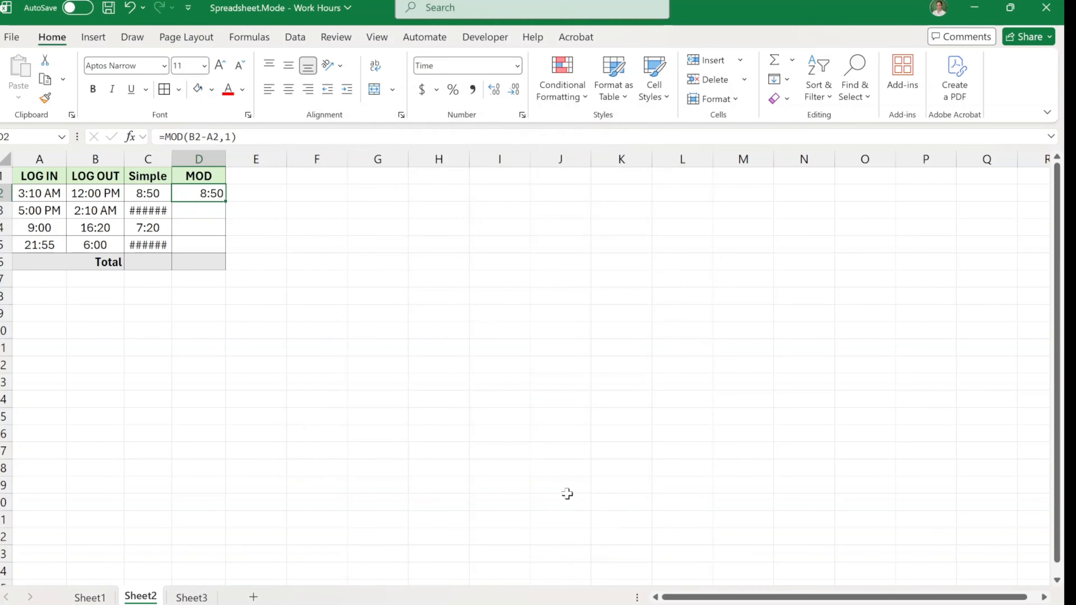
# Center the contents of D2 and fill its MOD formula down through D5
pyautogui.click(289, 89)
pyautogui.moveTo(225, 201); pyautogui.dragTo(220, 253)
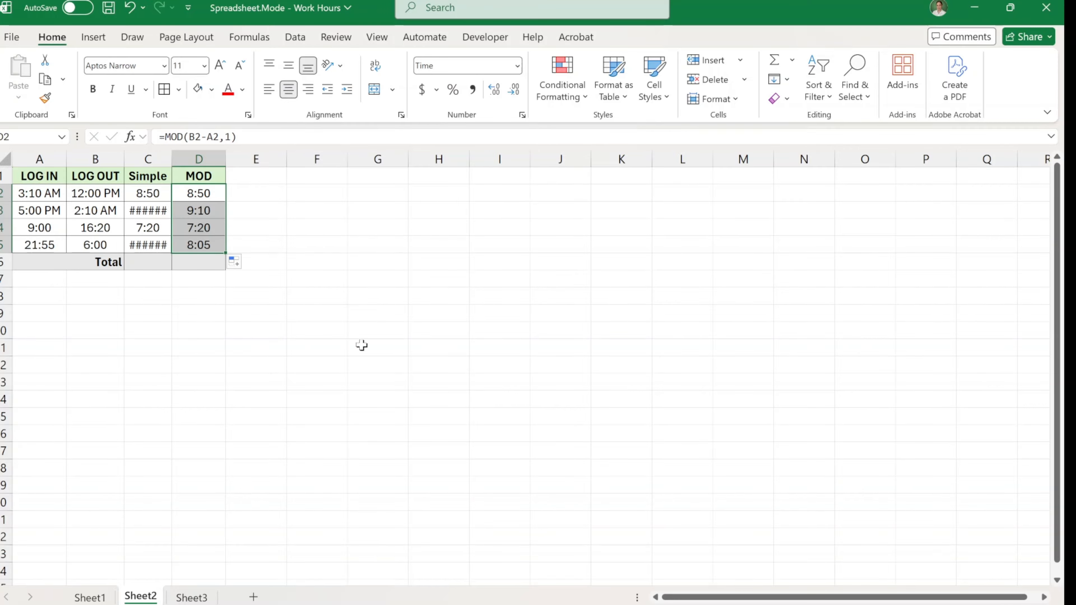
pyautogui.click(329, 403)
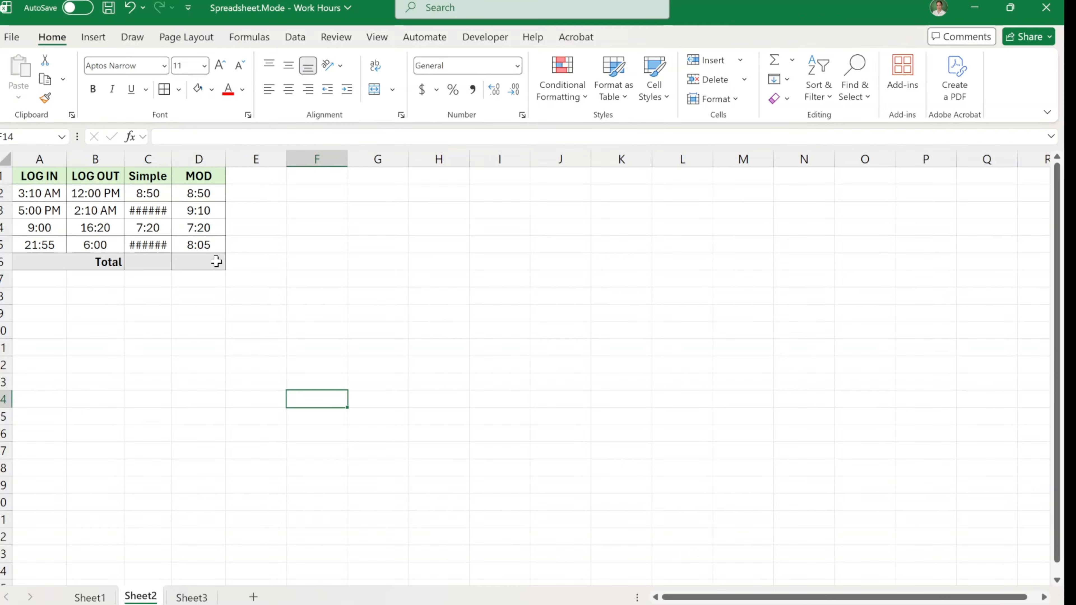
# Enter =SUM(D2:D5) in the Total row's cell D6 to add up the MOD hours
pyautogui.click(198, 262)
pyautogui.write('=')
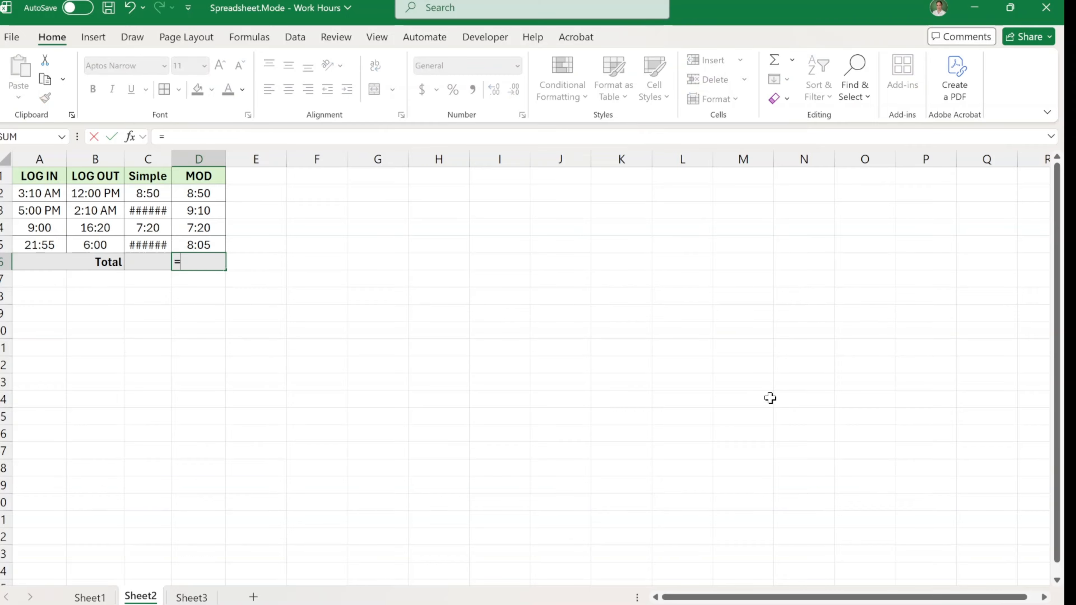
pyautogui.write('sum')
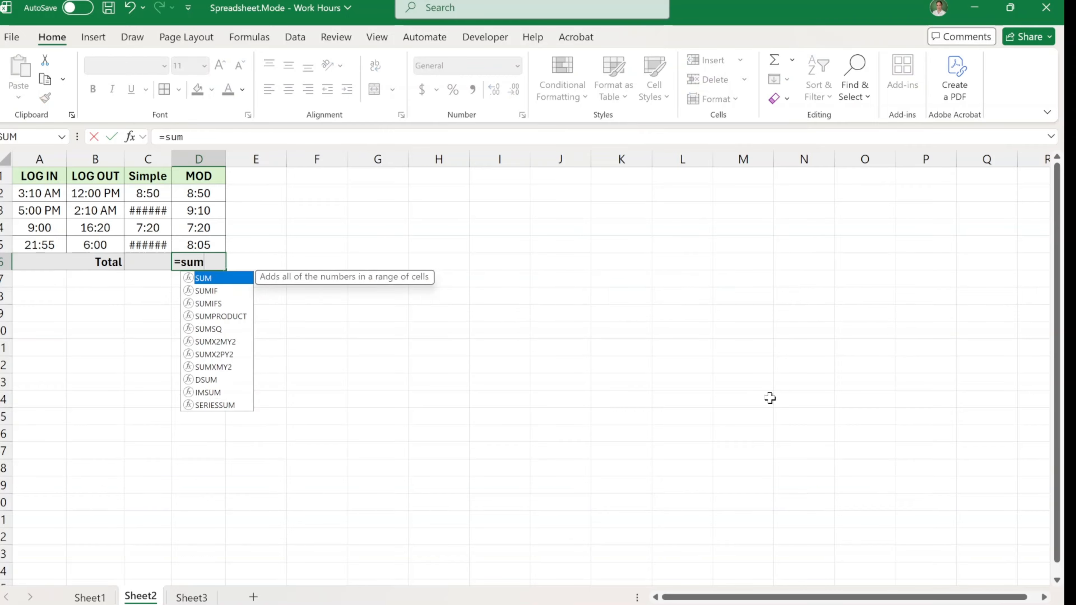
pyautogui.press('Tab')
pyautogui.moveTo(207, 193); pyautogui.dragTo(211, 242)
pyautogui.press('Return')
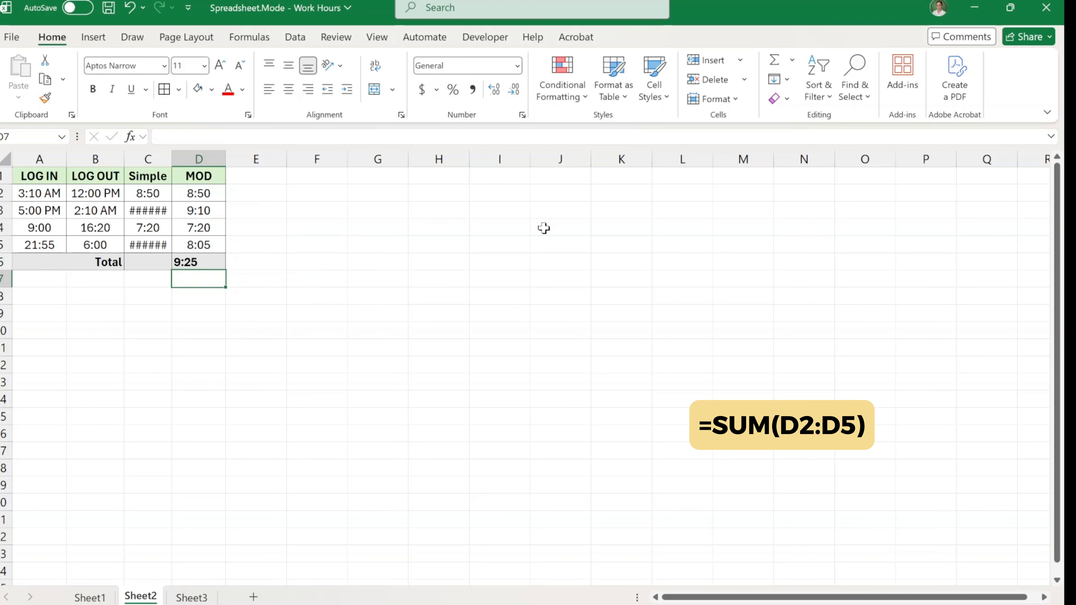
# Center the total in D6 and apply the custom number format [h]:mm to it
pyautogui.click(217, 264)
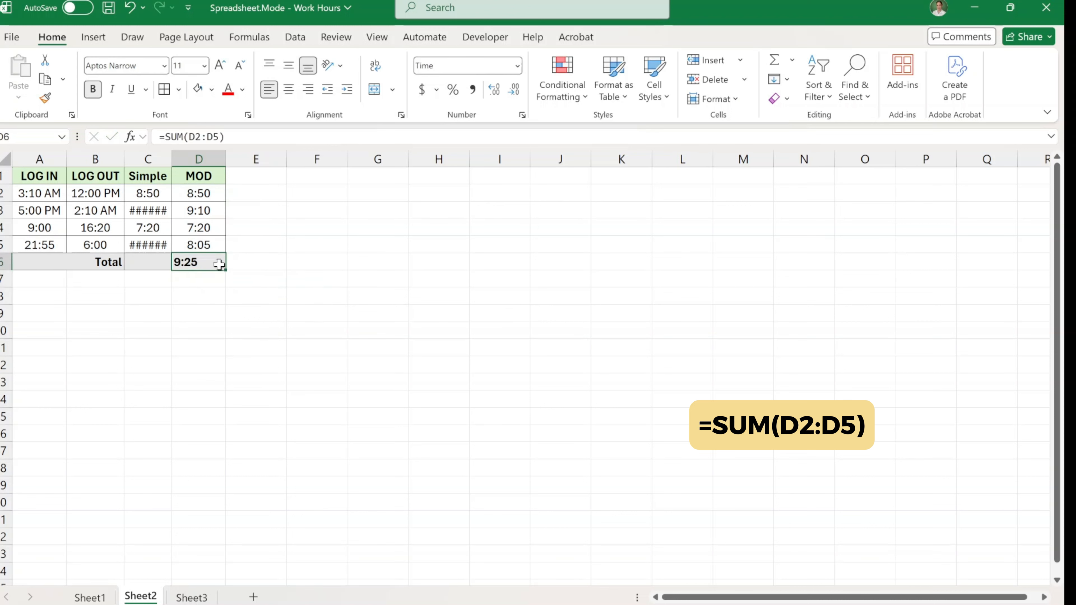
pyautogui.click(289, 90)
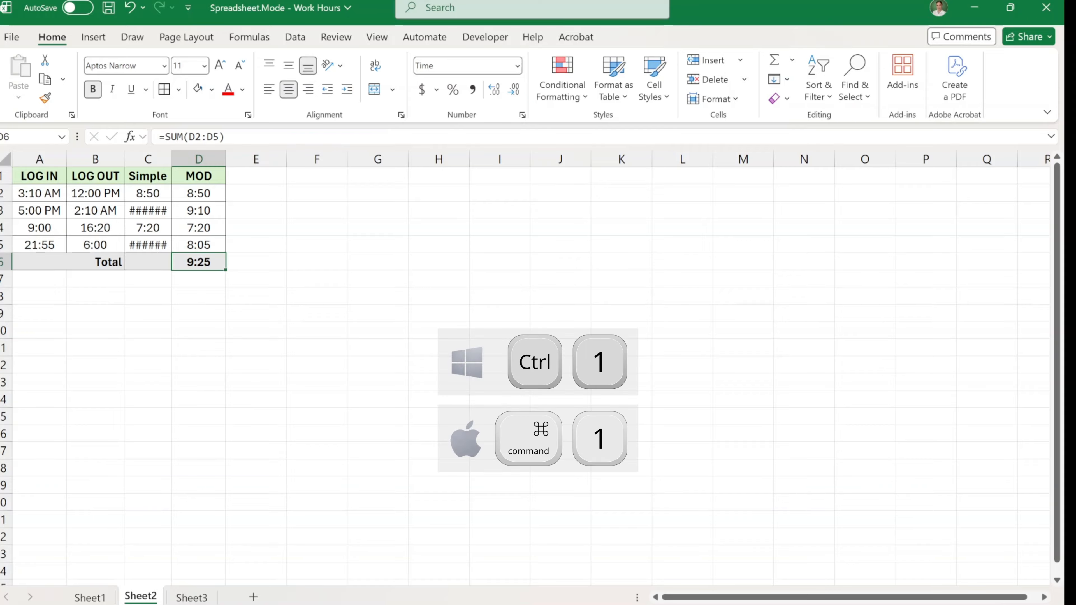
pyautogui.hotkey('ctrl', '1')
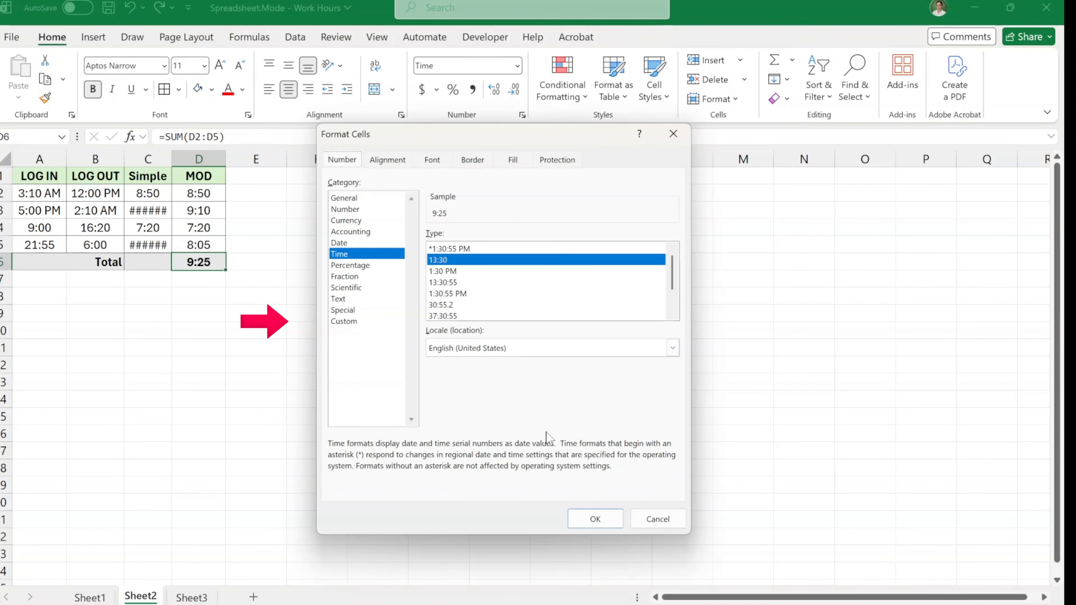
pyautogui.click(344, 321)
pyautogui.click(463, 250)
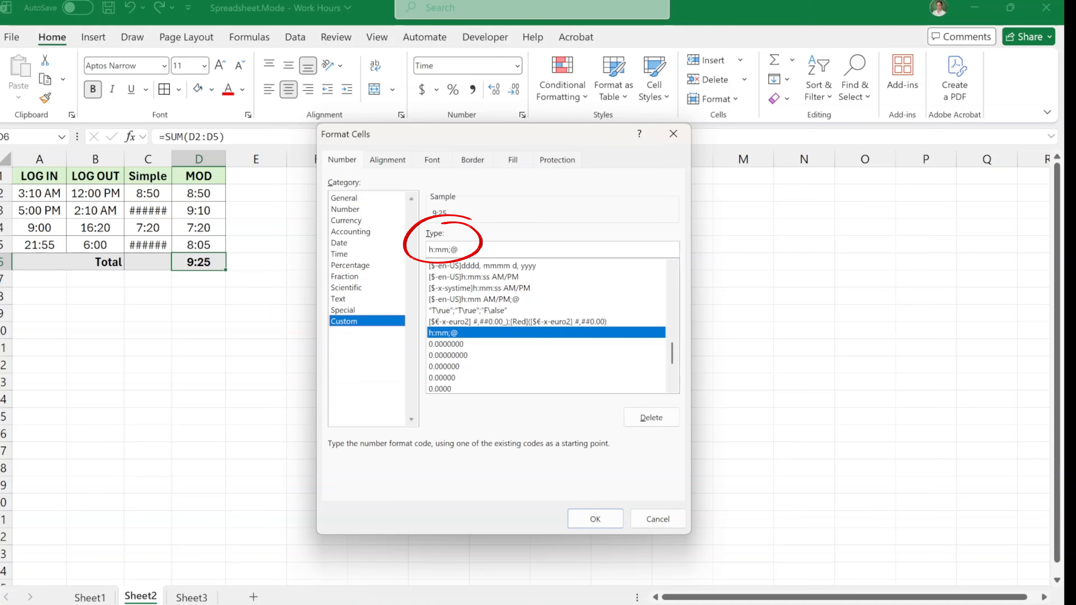
pyautogui.press('BackSpace')
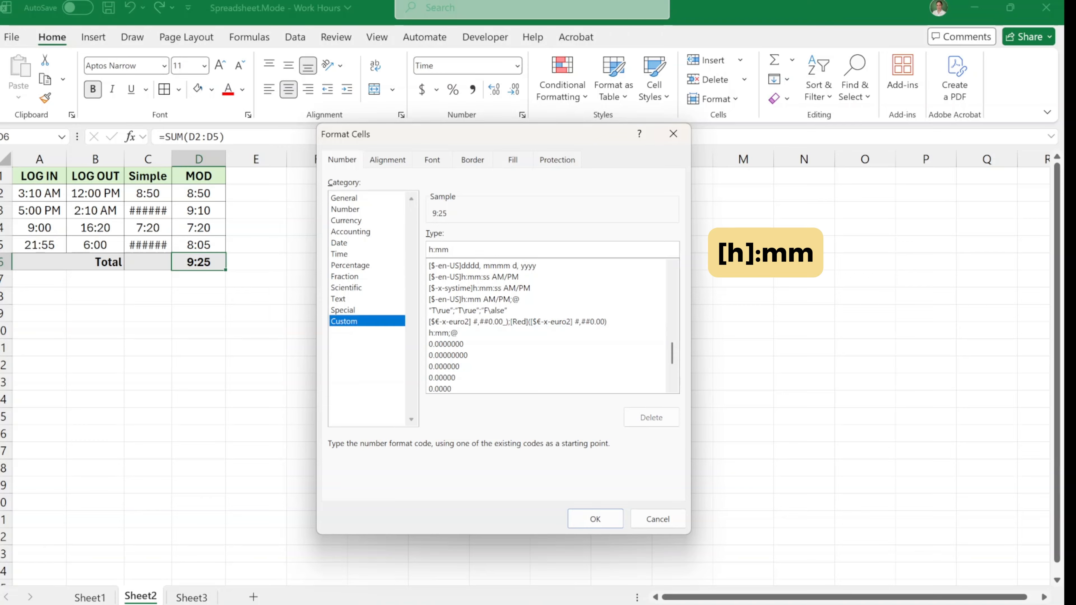
pyautogui.write('[h')
pyautogui.click(595, 519)
pyautogui.click(327, 362)
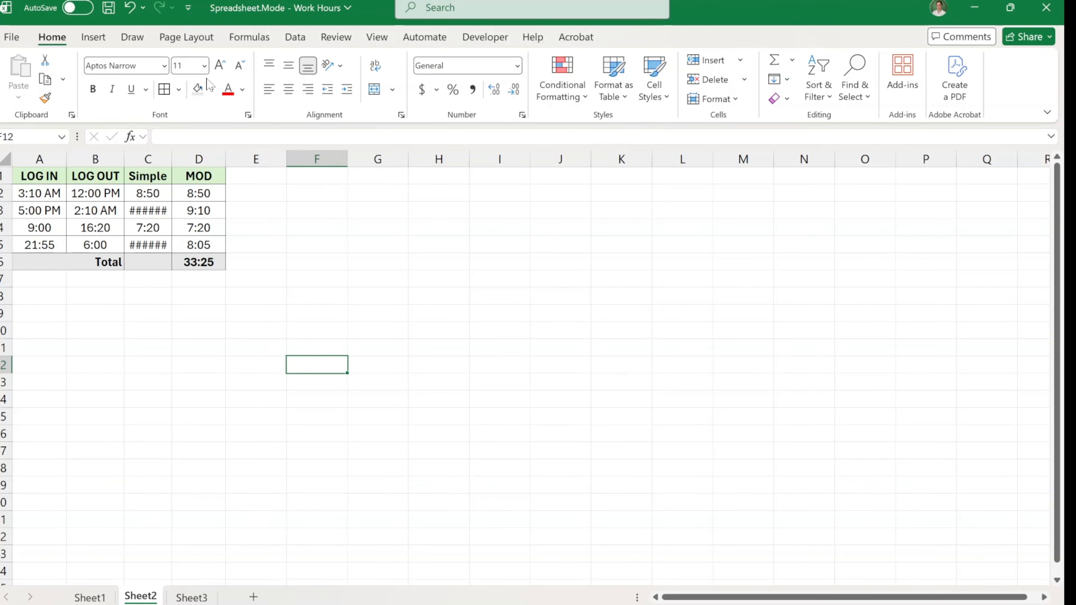
# Extend the table into column E with the MOD header in E1, borders on E2:E6 and a grey fill in E6
pyautogui.click(209, 180)
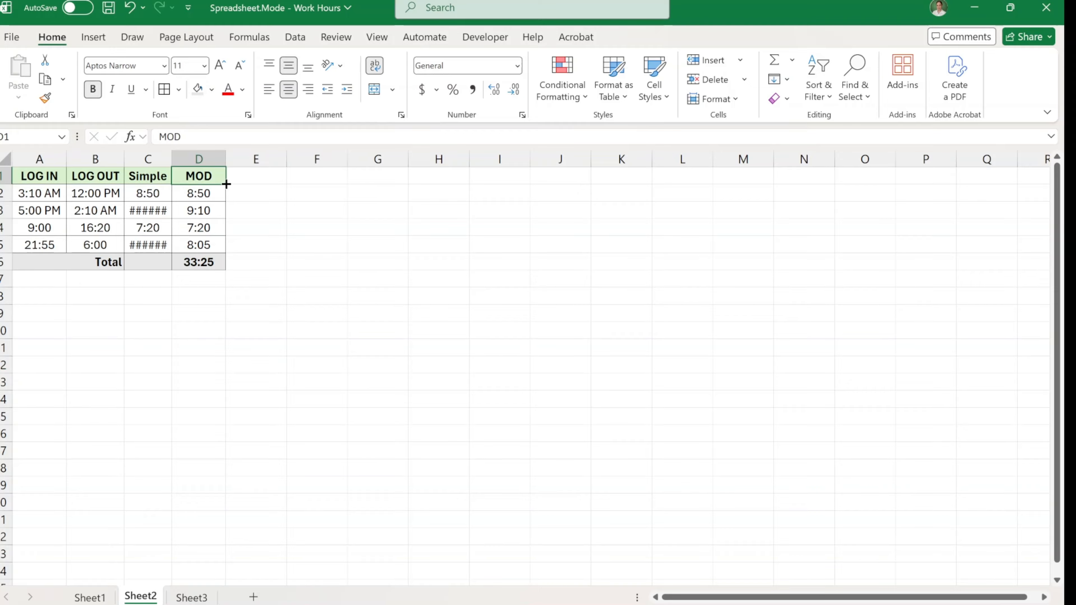
pyautogui.moveTo(226, 184); pyautogui.dragTo(255, 260)
pyautogui.click(164, 90)
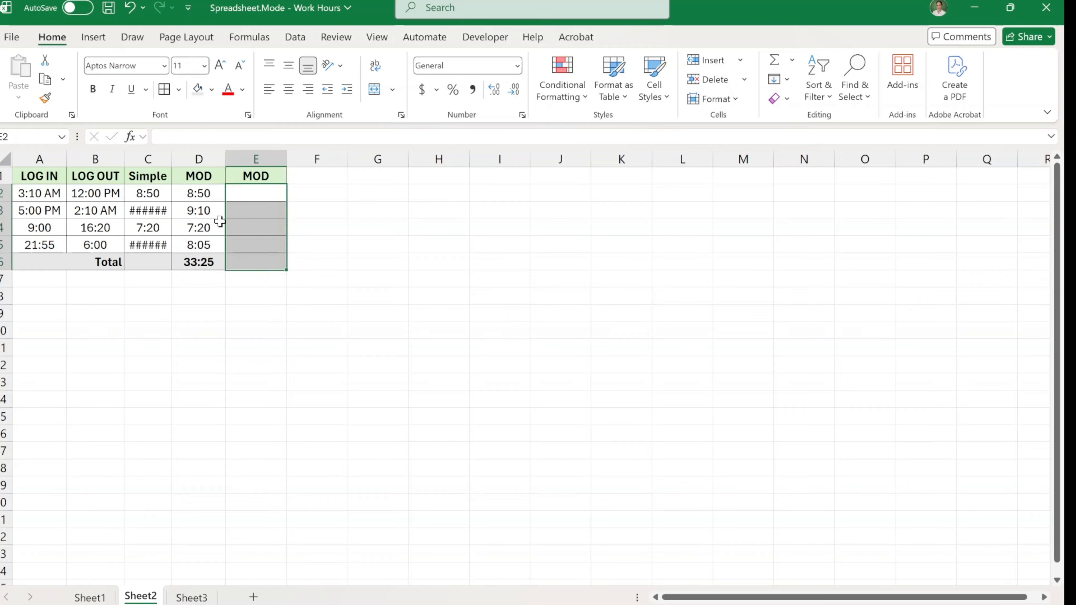
pyautogui.click(254, 262)
pyautogui.click(197, 89)
# Enter =MOD(B2-A2,1)*24 in E2 to calculate the first shift's hours as a decimal number
pyautogui.press('Up')
pyautogui.press('Up')
pyautogui.press('Up')
pyautogui.press('Up')
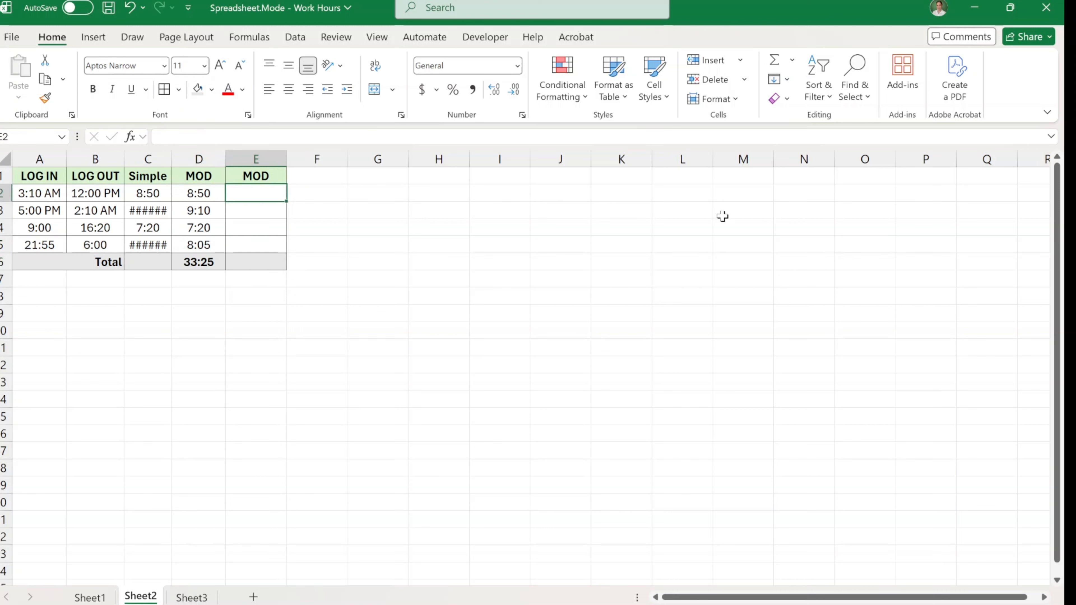
pyautogui.write('=mod')
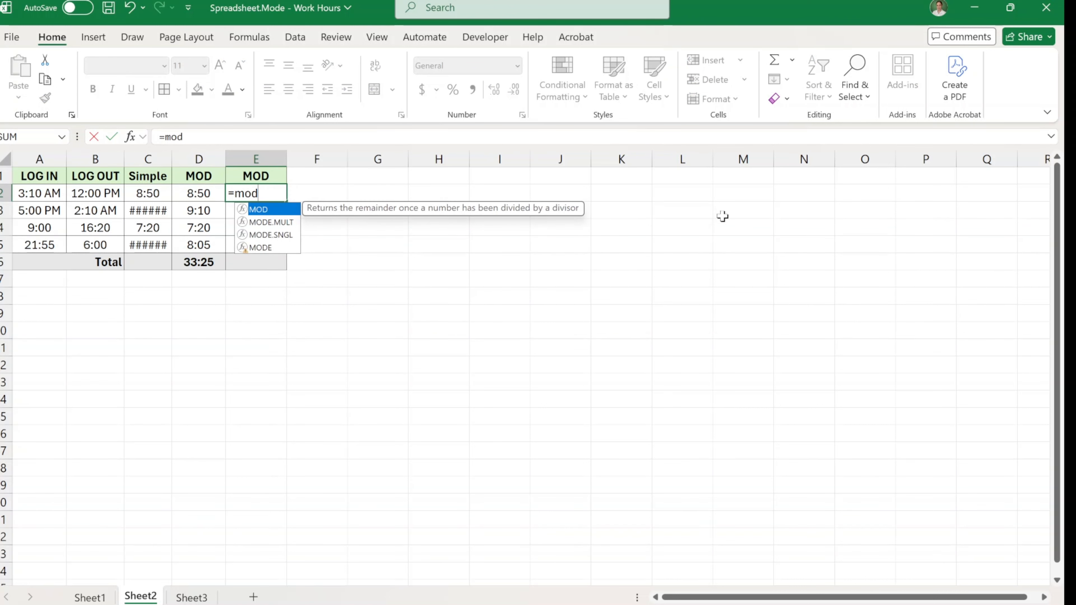
pyautogui.press('Tab')
pyautogui.click(83, 193)
pyautogui.write('-')
pyautogui.click(47, 193)
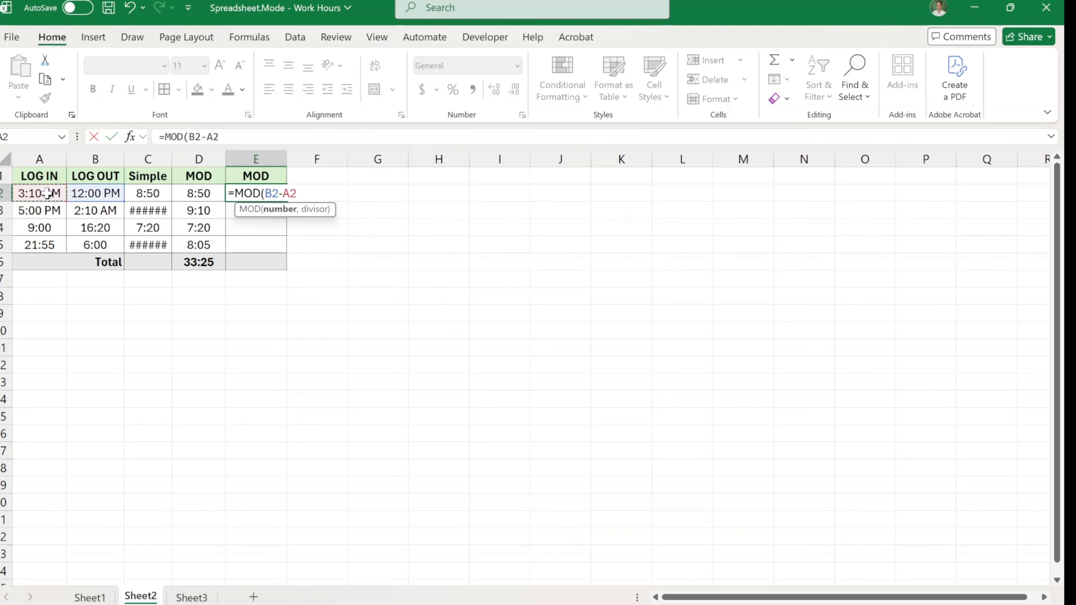
pyautogui.write(',1)*24')
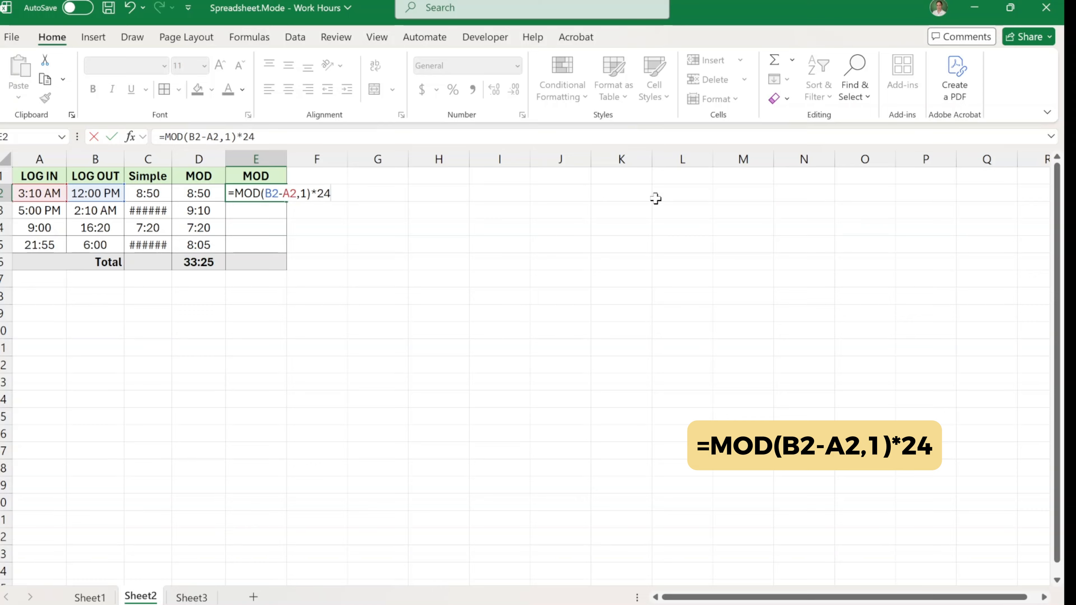
pyautogui.press('Return')
# Apply the General number format to E2 and fill its formula down through E5
pyautogui.click(256, 193)
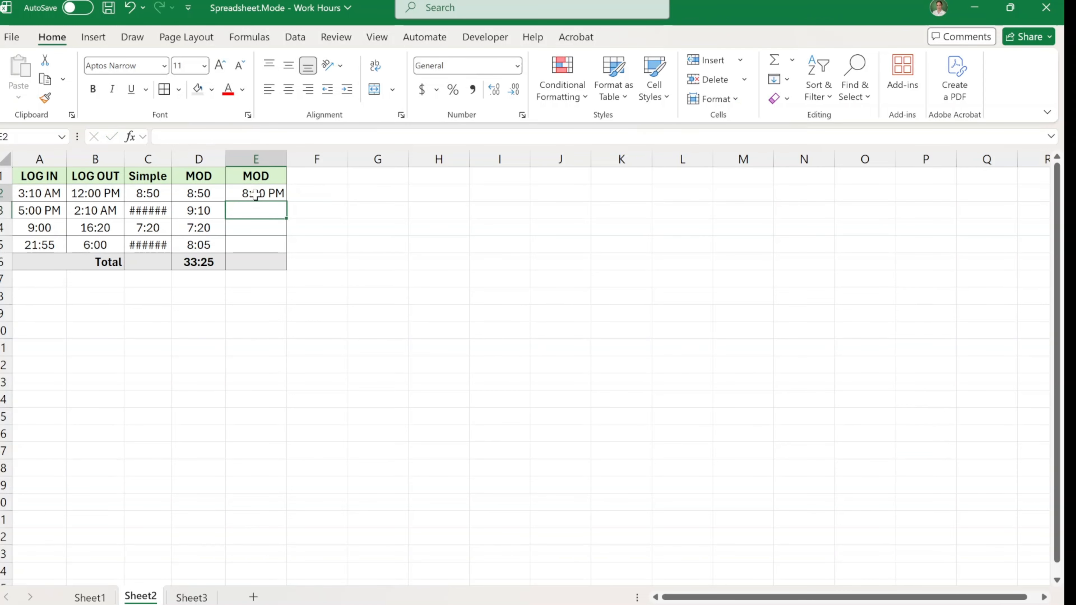
pyautogui.click(517, 65)
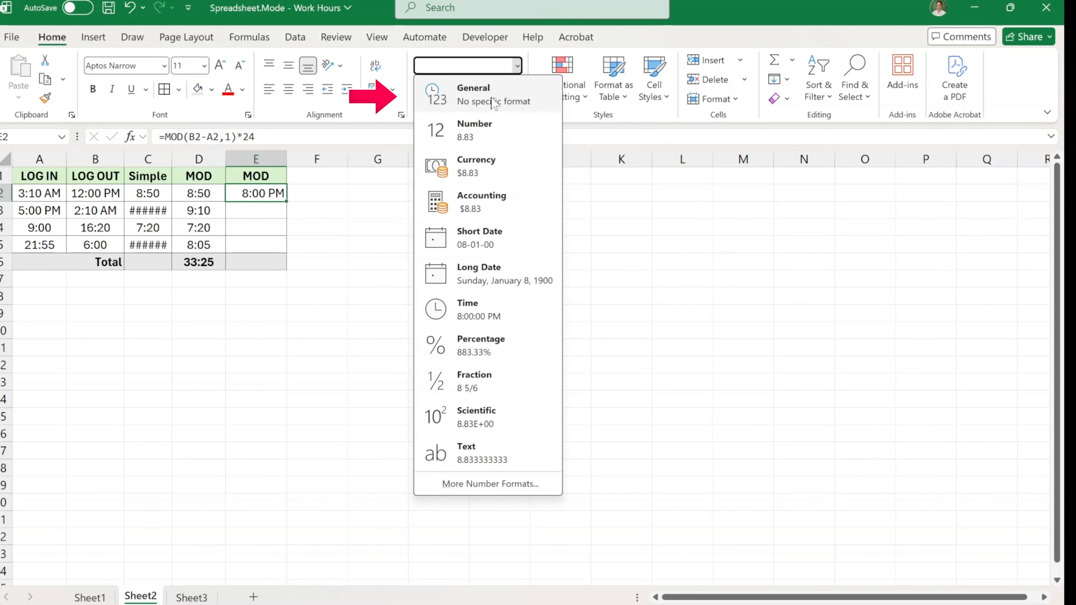
pyautogui.click(424, 100)
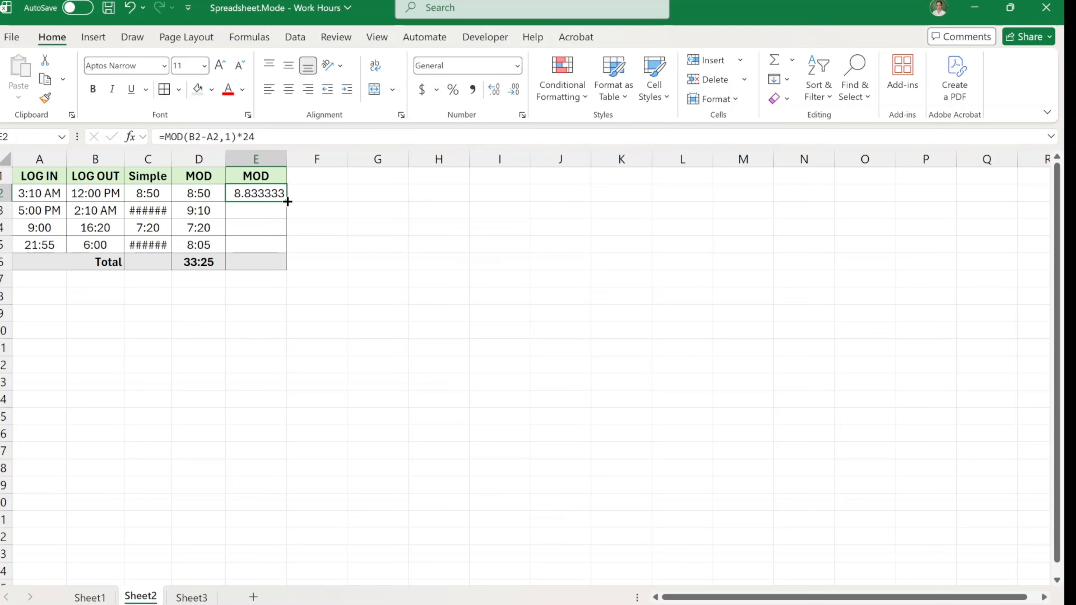
pyautogui.moveTo(286, 201); pyautogui.dragTo(284, 251)
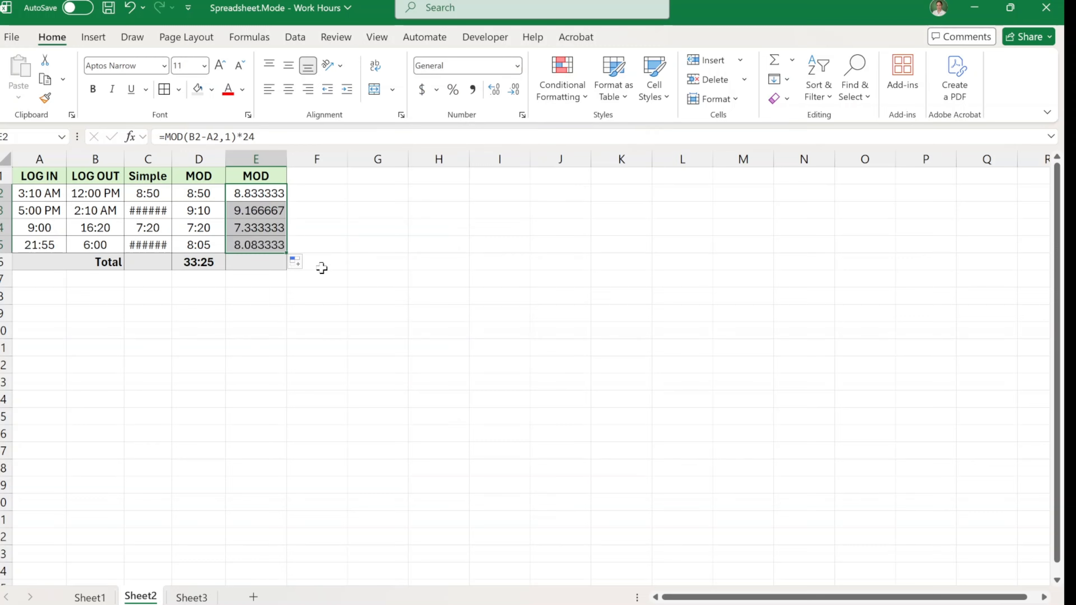
pyautogui.click(338, 318)
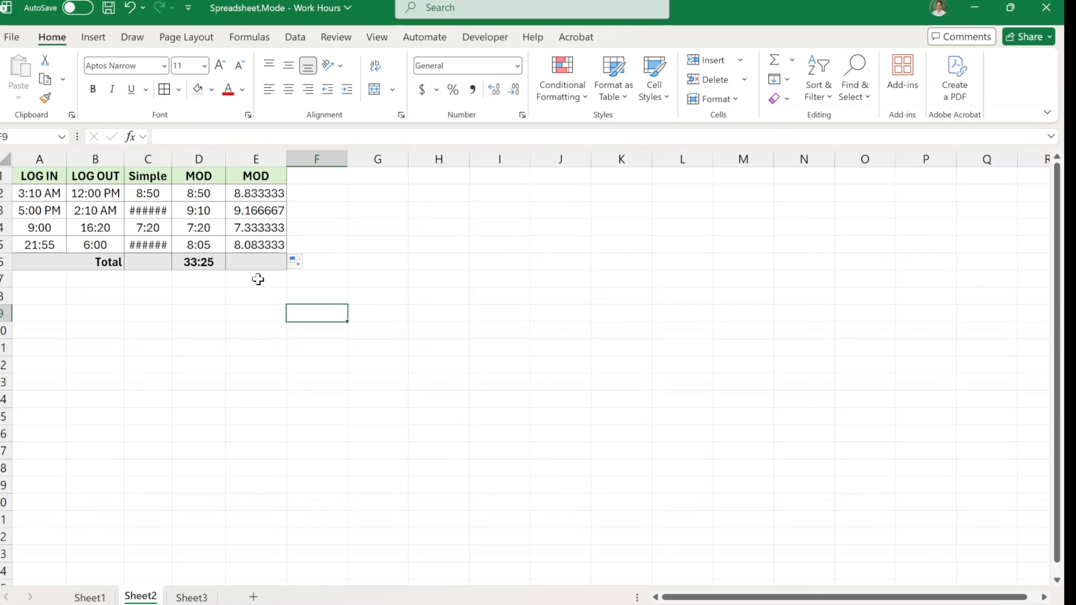
# Enter a SUM of E2:E5 in the Total row's cell E6
pyautogui.click(256, 262)
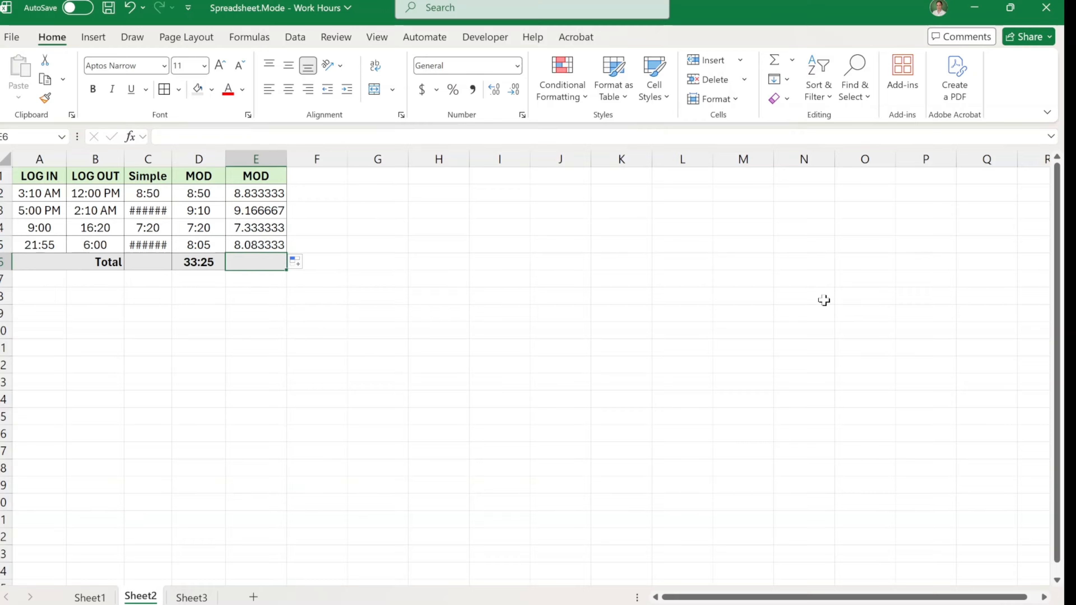
pyautogui.write('=SUM(')
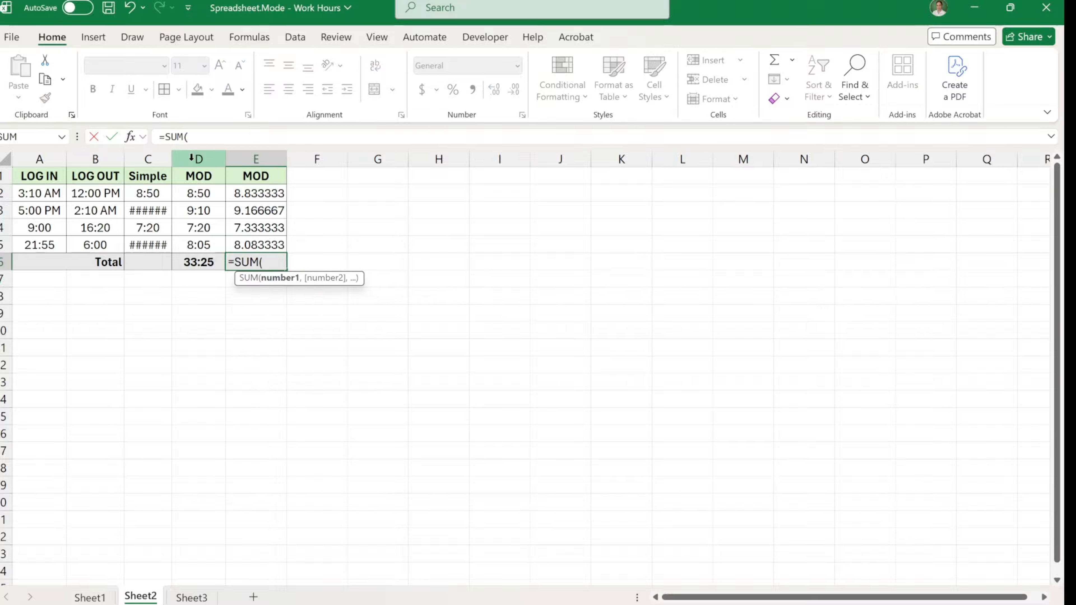
pyautogui.moveTo(246, 195); pyautogui.dragTo(255, 243)
pyautogui.press('Return')
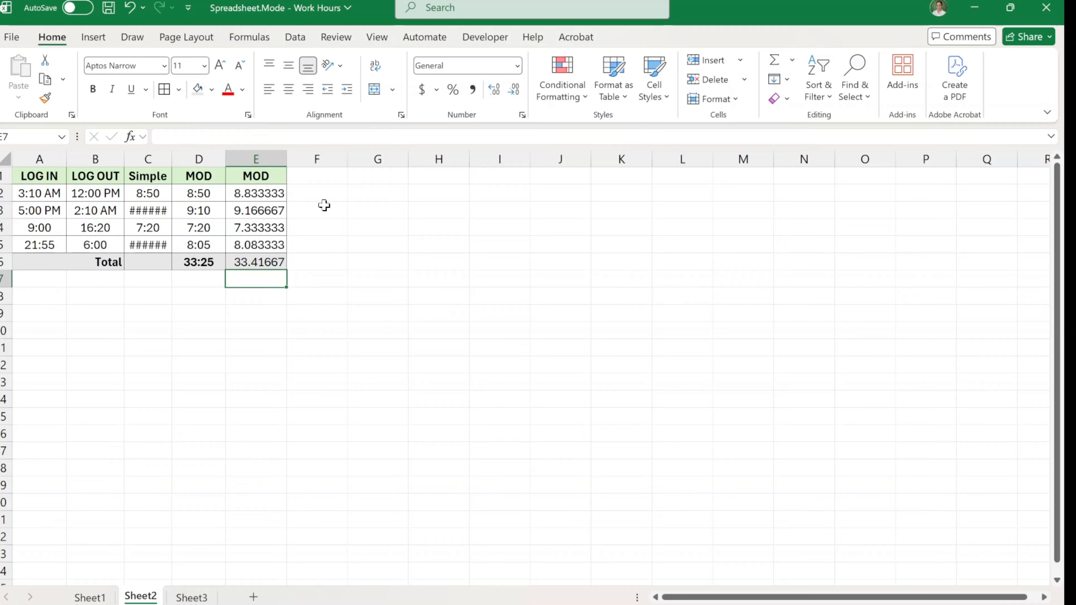
# Copy the formula text from E2 into F2 and extend it to =MOD(B2-A2,1)*24*20 to calculate pay
pyautogui.click(322, 194)
pyautogui.click(277, 193)
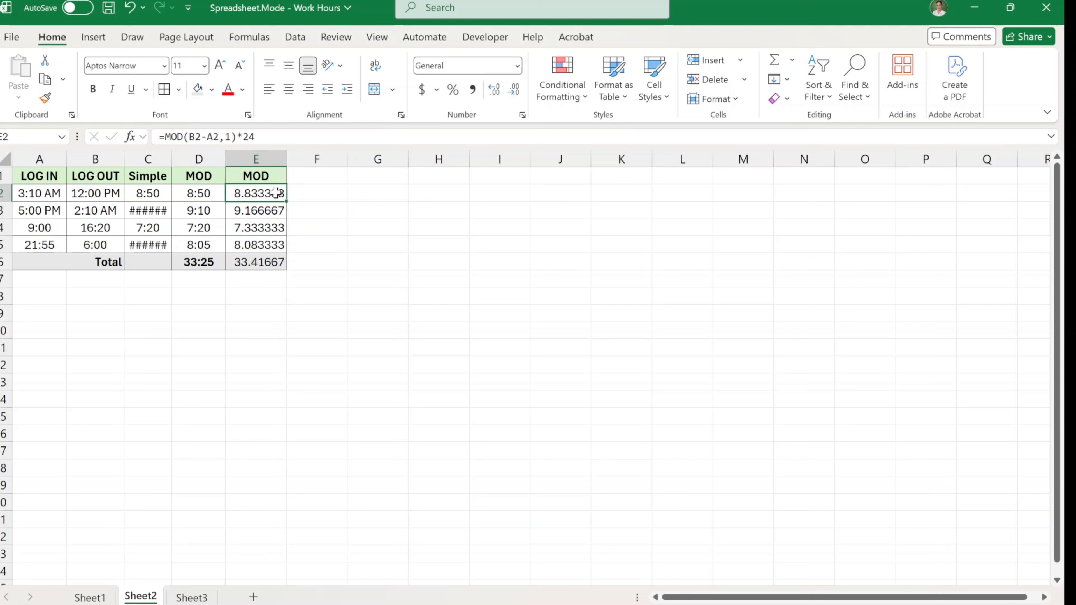
pyautogui.doubleClick(276, 194)
pyautogui.hotkey('ctrl', 'a')
pyautogui.hotkey('ctrl', 'c')
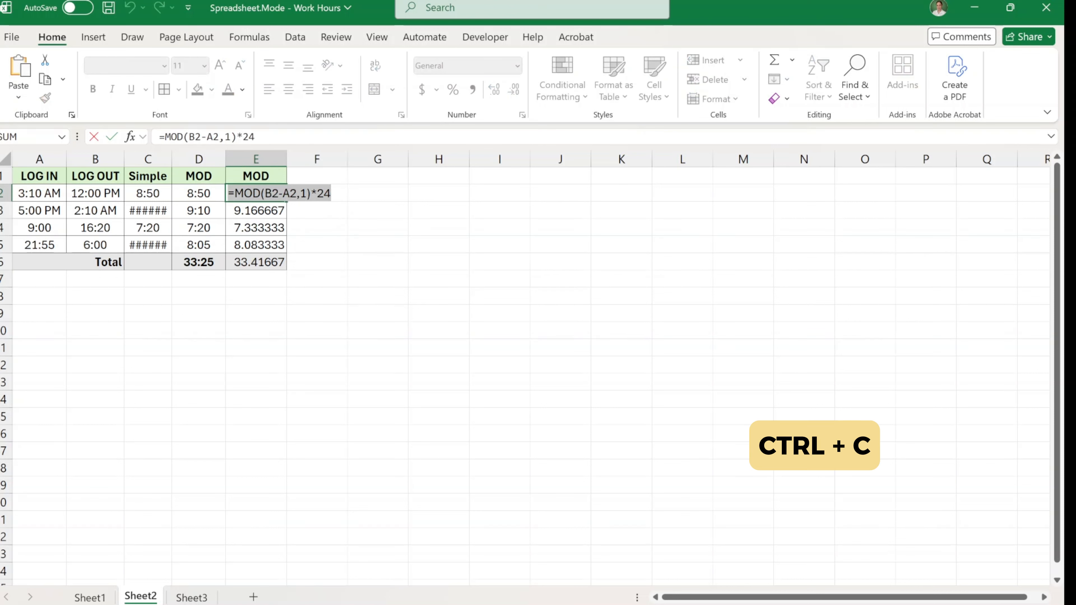
pyautogui.click(278, 193)
pyautogui.press('Tab')
pyautogui.press('F2')
pyautogui.hotkey('ctrl', 'v')
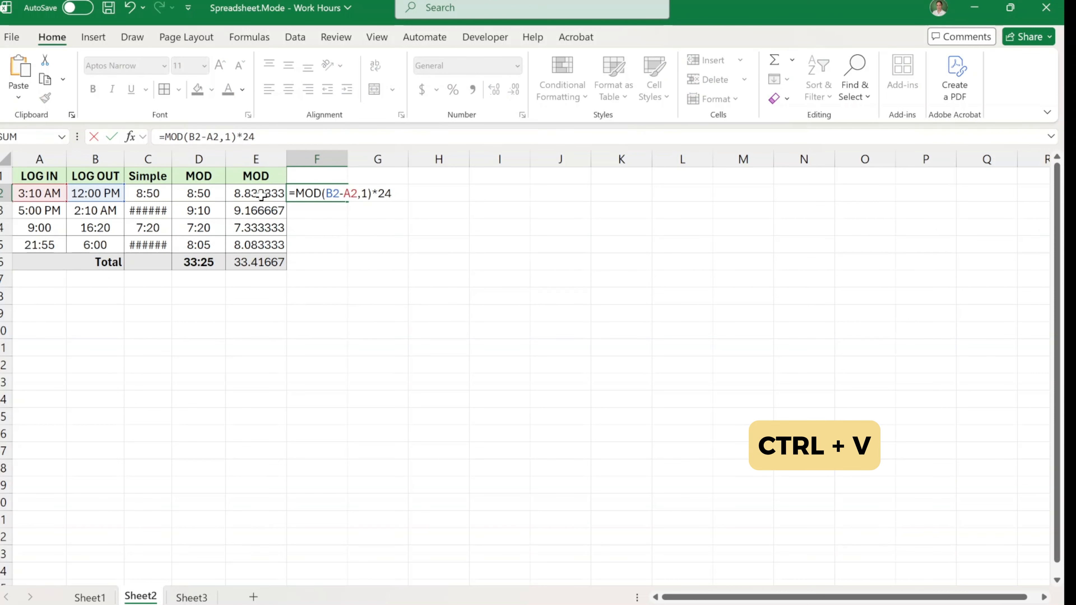
pyautogui.write('*')
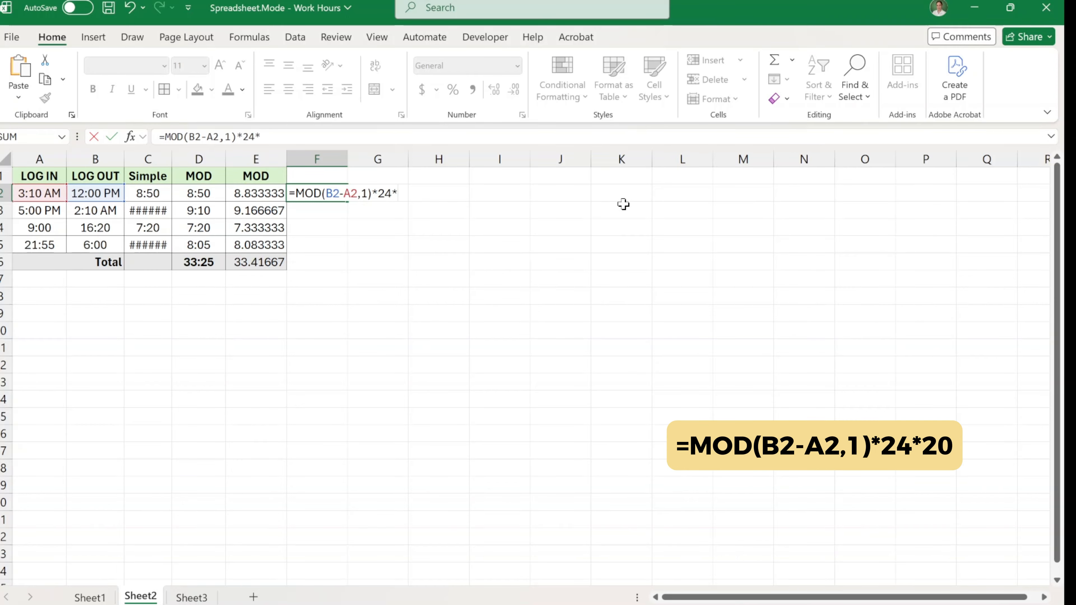
pyautogui.press('Return')
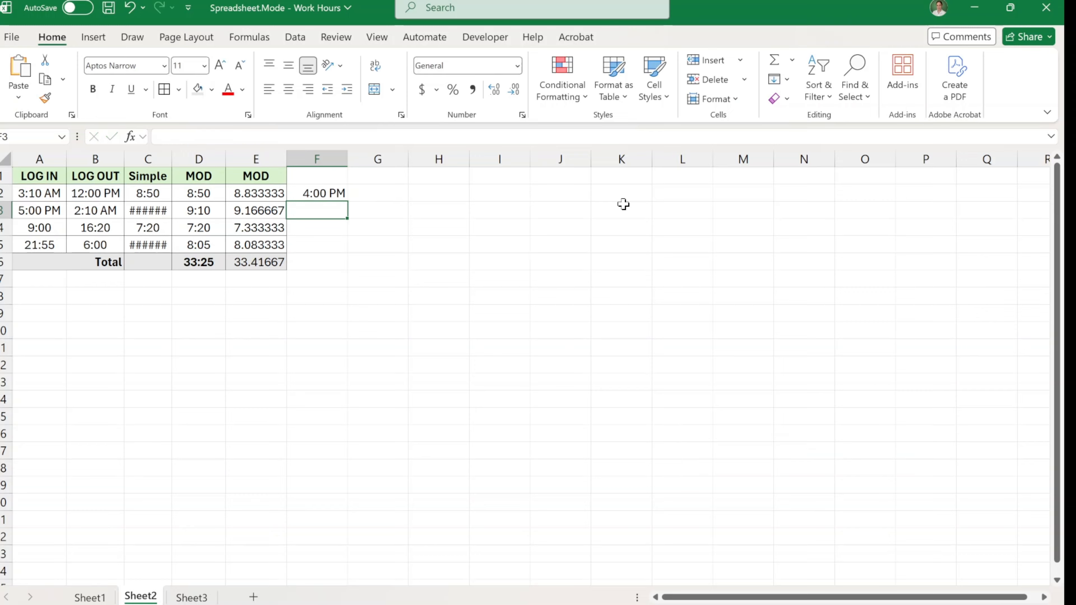
# Apply the Accounting number format with the dollar sign to F2 and fill its formula down through F5
pyautogui.click(310, 194)
pyautogui.click(421, 89)
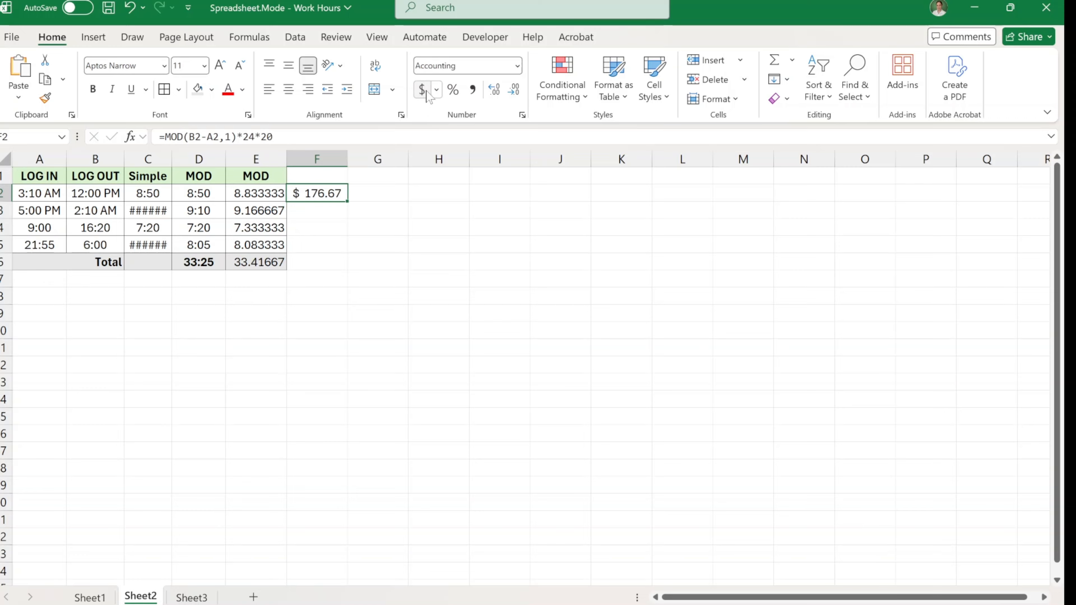
pyautogui.moveTo(350, 201); pyautogui.dragTo(328, 264)
# Fill the total formula from E6 across to F6 and apply the Accounting format to F6
pyautogui.click(269, 261)
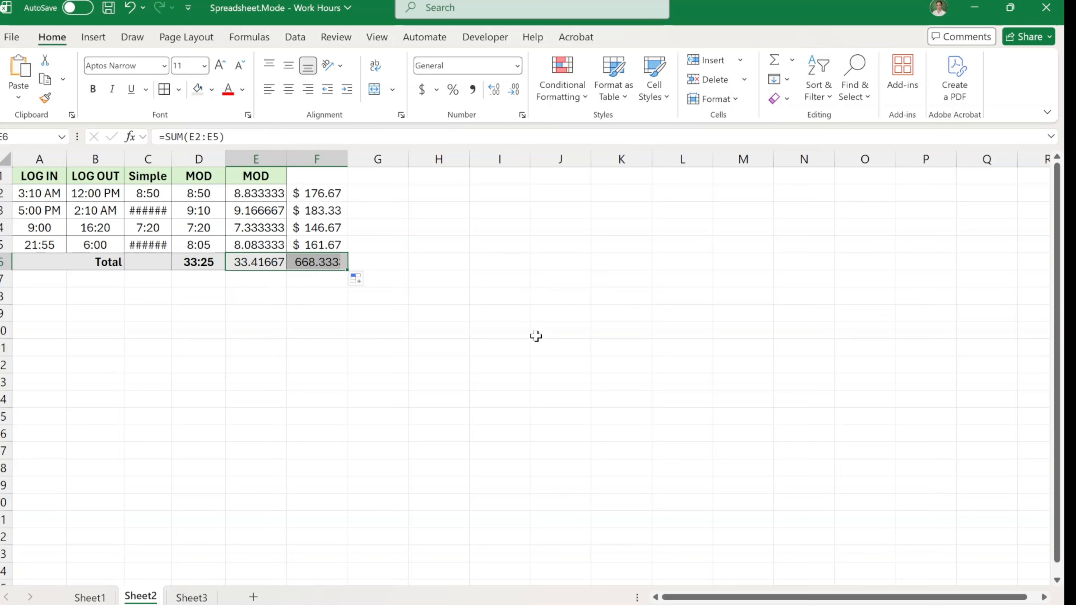
pyautogui.click(521, 345)
pyautogui.click(335, 263)
pyautogui.click(422, 90)
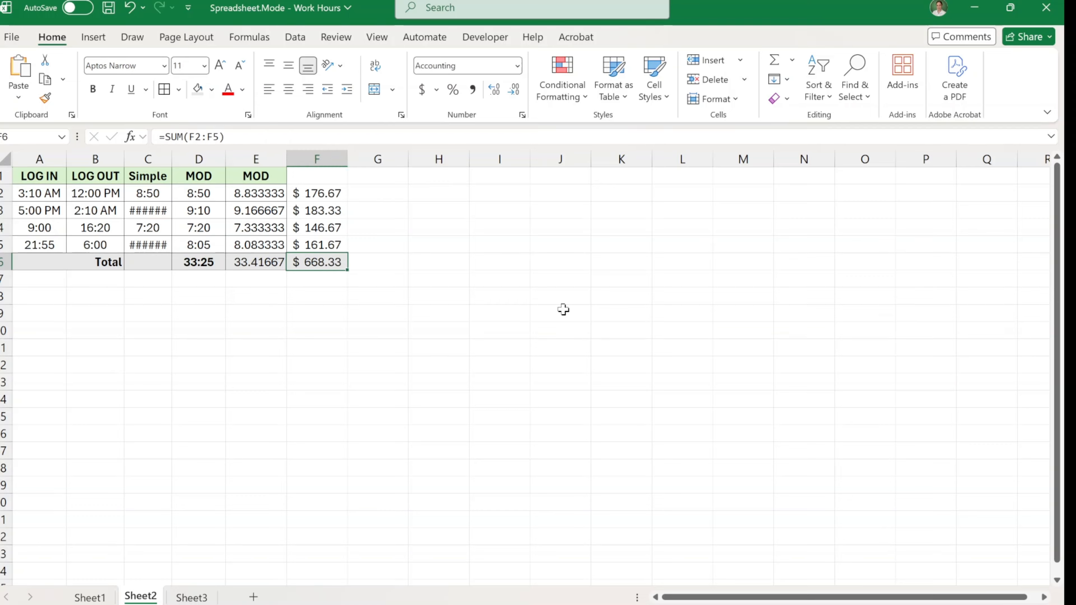
pyautogui.click(520, 335)
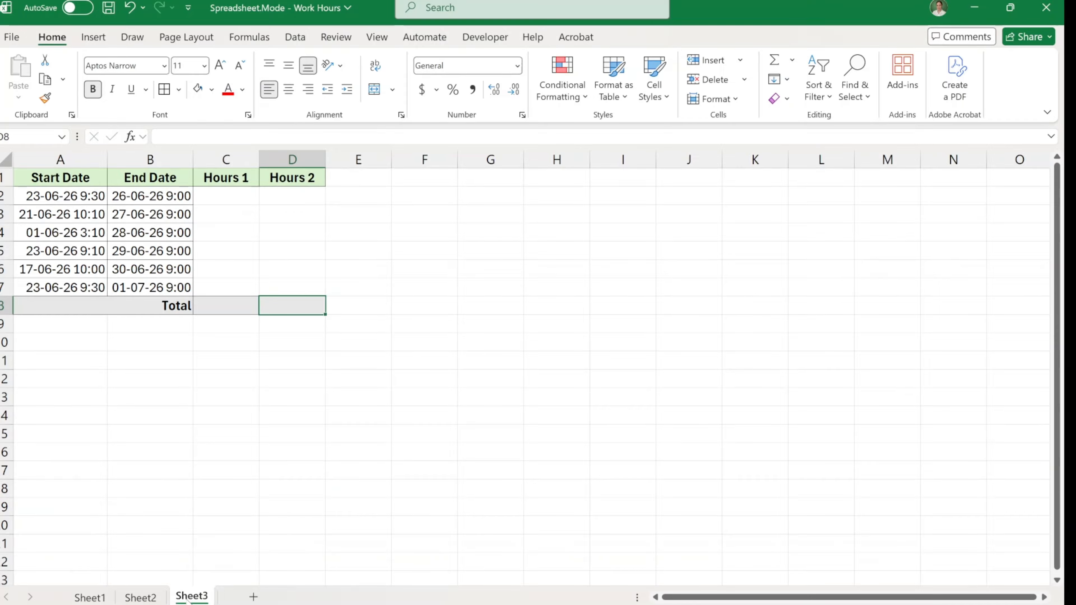
# On Sheet3, enter =B2-A2 in C2 under Hours 1 to subtract the start date from the end date
pyautogui.click(322, 383)
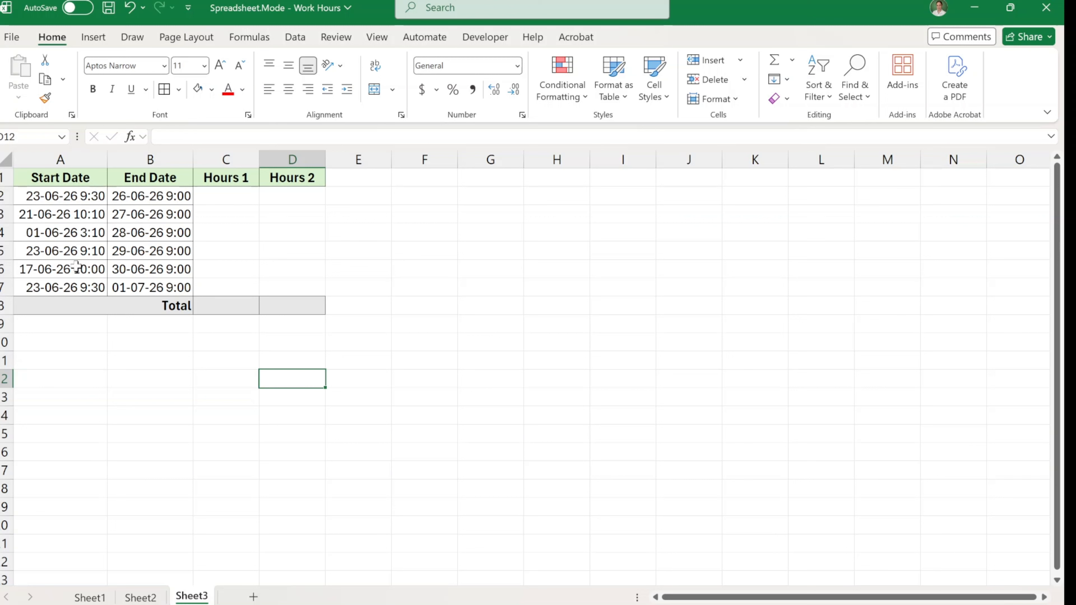
pyautogui.click(229, 196)
pyautogui.write('=')
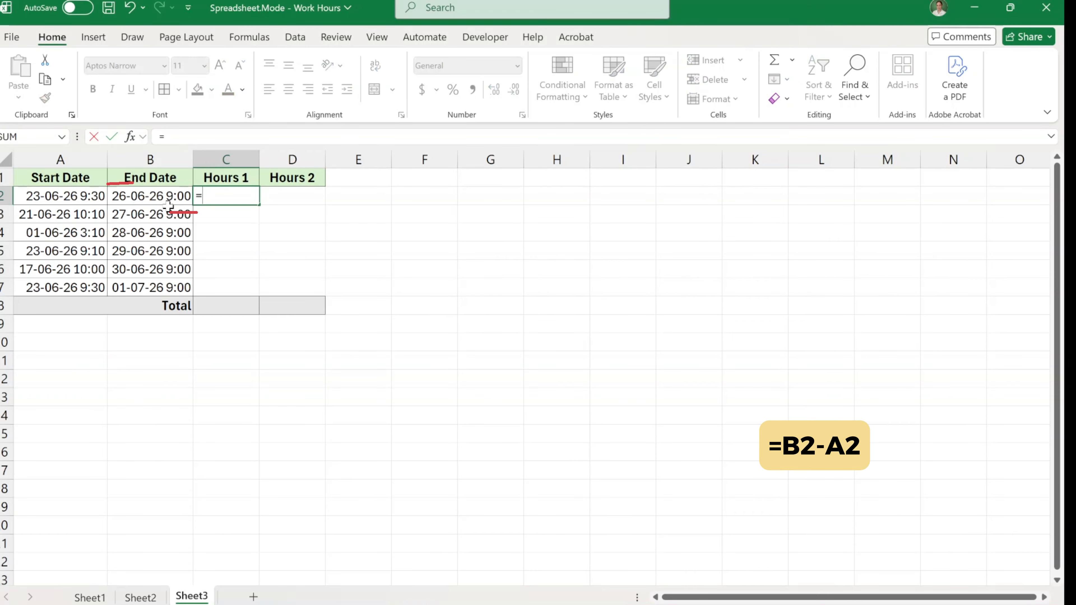
pyautogui.click(158, 203)
pyautogui.write('-')
pyautogui.click(66, 200)
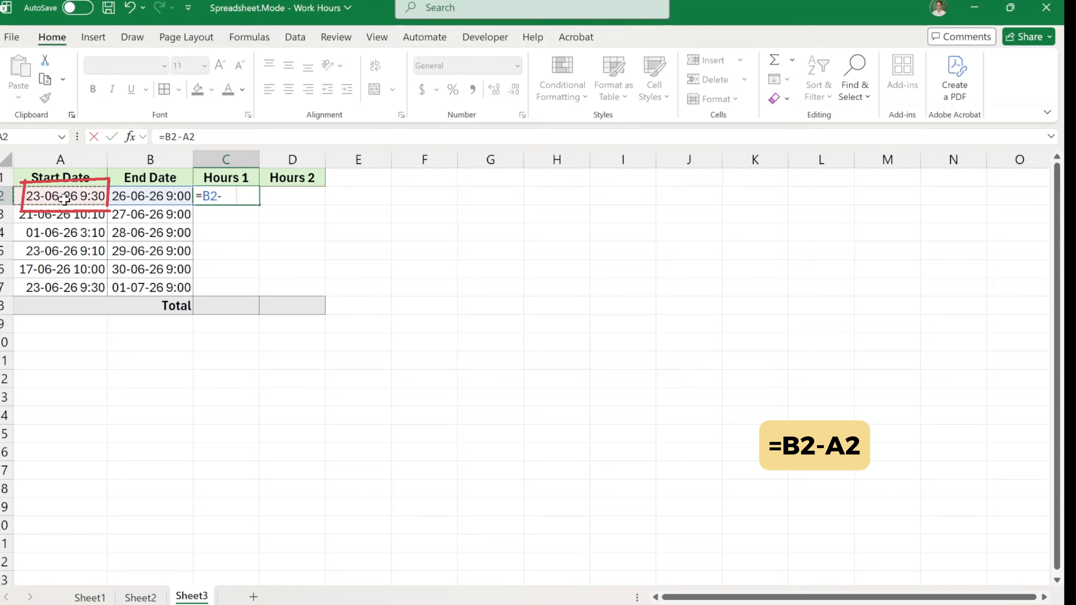
pyautogui.press('Return')
# Apply the custom number format [h]:mm to C2
pyautogui.click(237, 193)
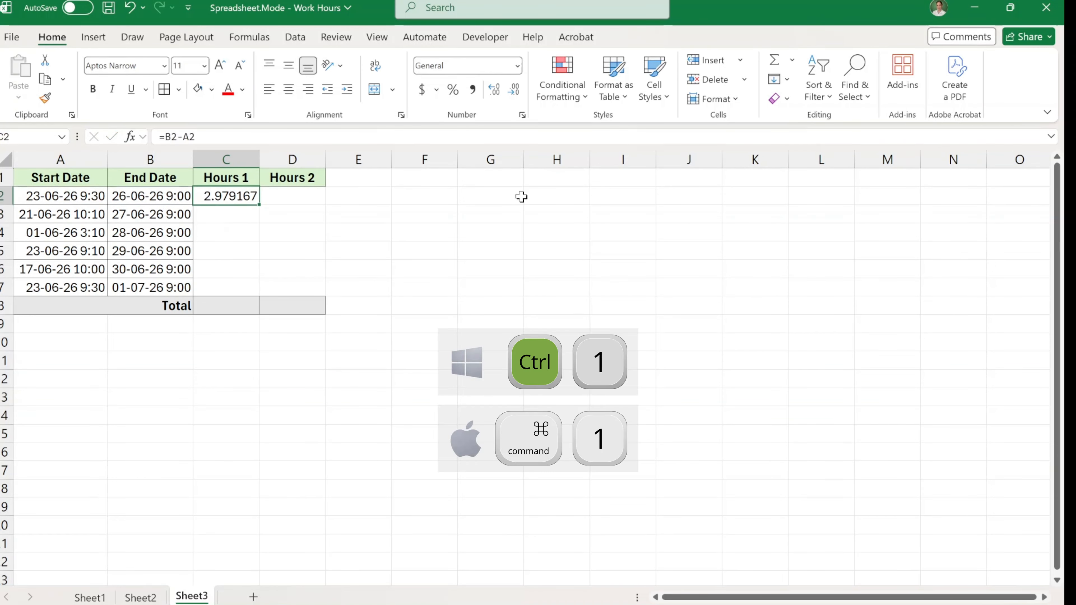
pyautogui.hotkey('ctrl', '1')
pyautogui.click(344, 321)
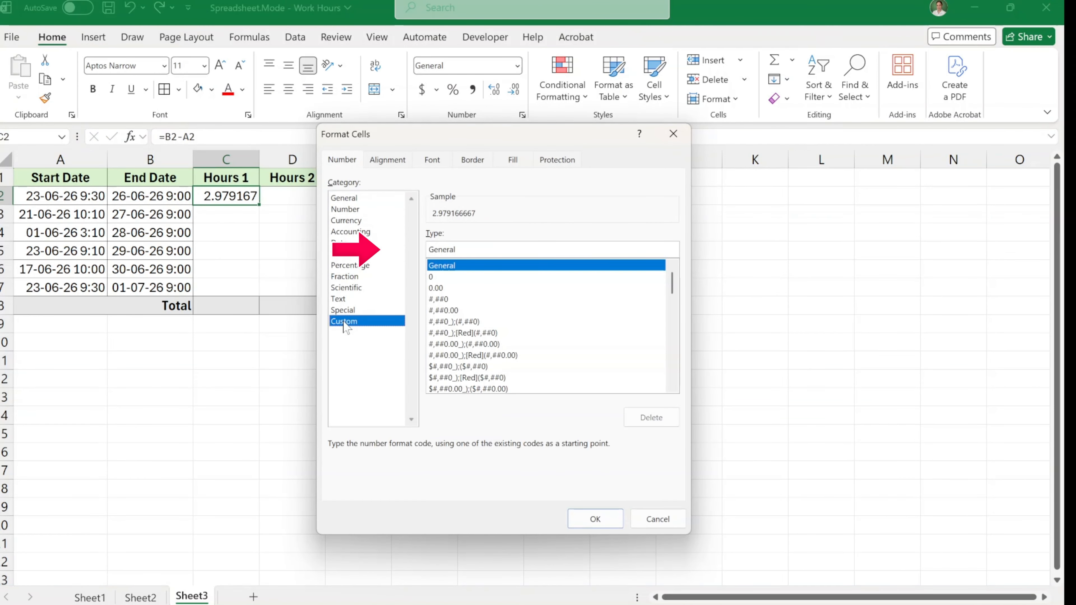
pyautogui.write('[')
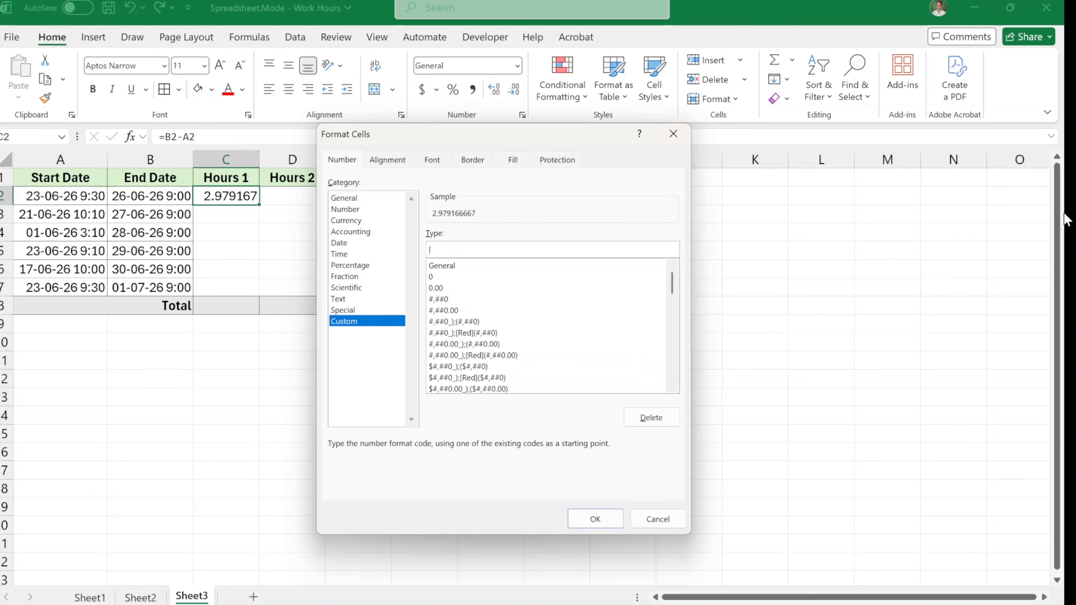
pyautogui.write('h]:mm')
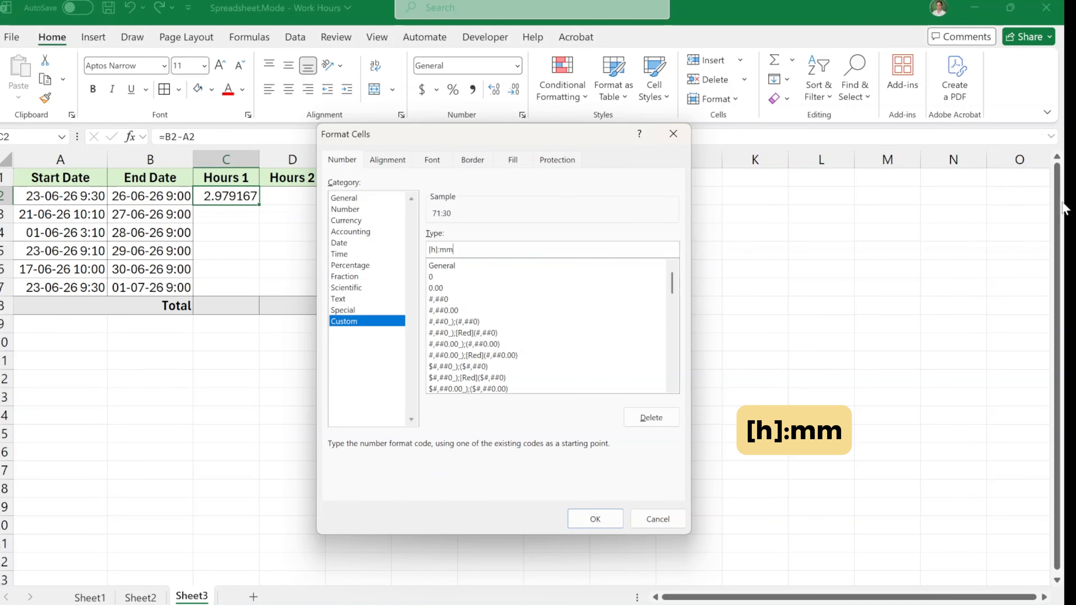
pyautogui.click(616, 514)
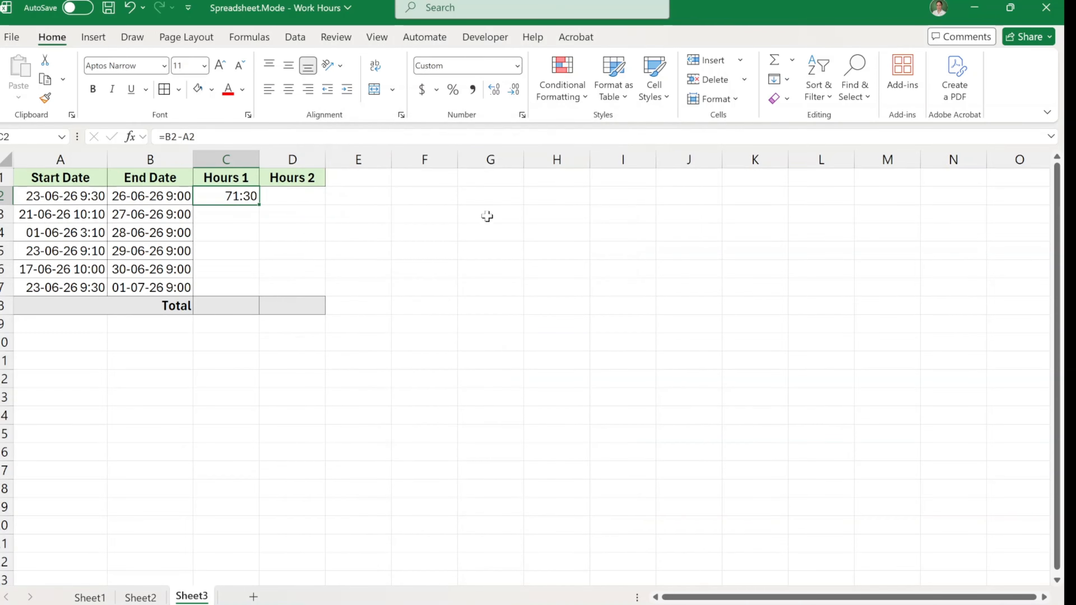
# Center the contents of C2 and fill its subtraction formula down through C7
pyautogui.click(288, 89)
pyautogui.moveTo(259, 204); pyautogui.dragTo(253, 290)
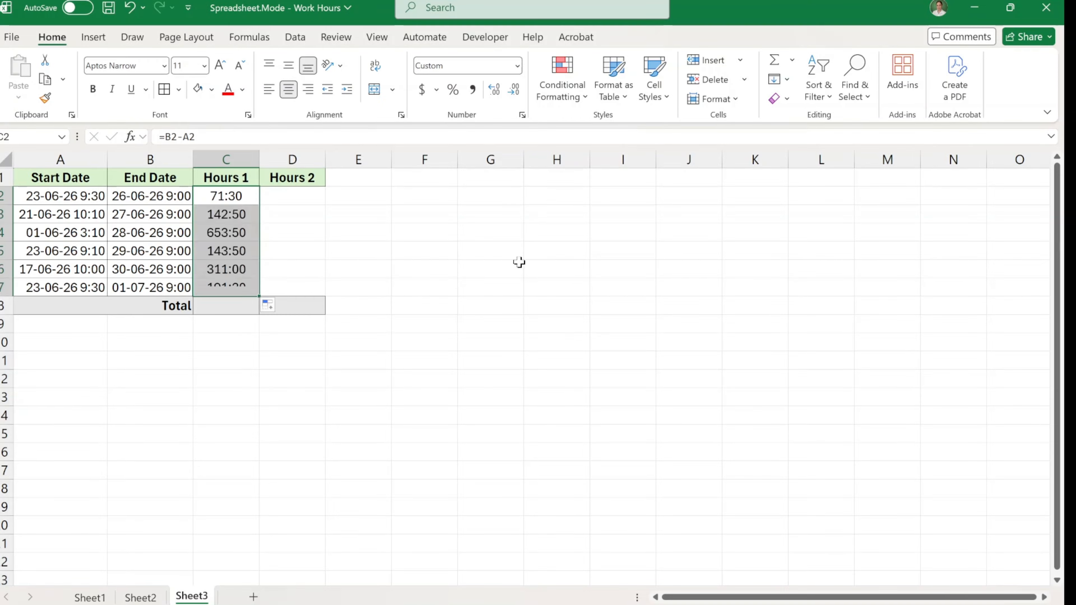
pyautogui.click(443, 430)
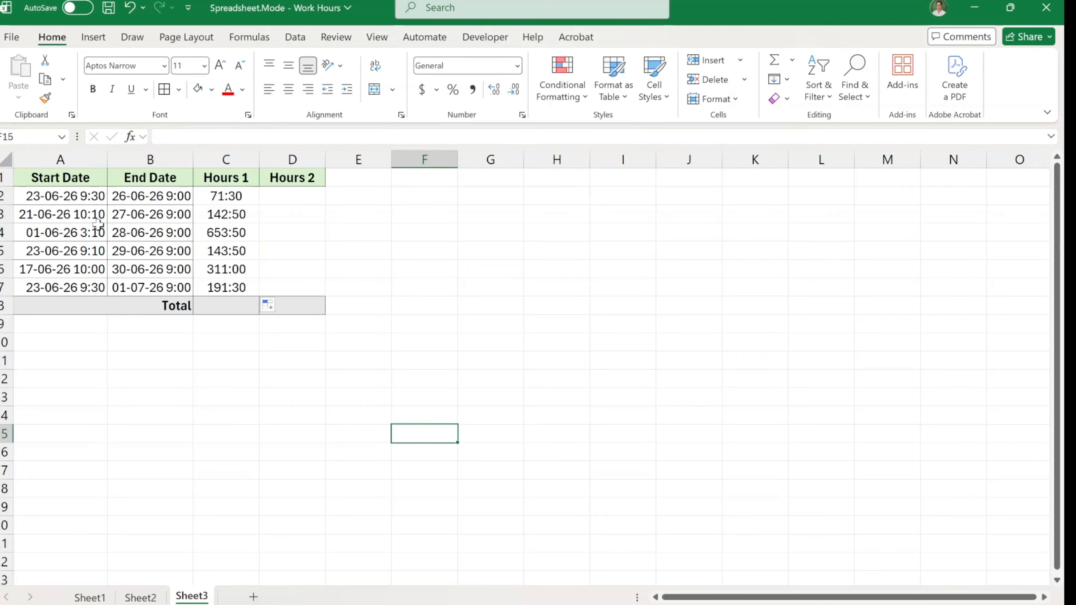
# Enter =(B2-A2)*24 in D2 under Hours 2 to get the duration in decimal hours
pyautogui.click(276, 199)
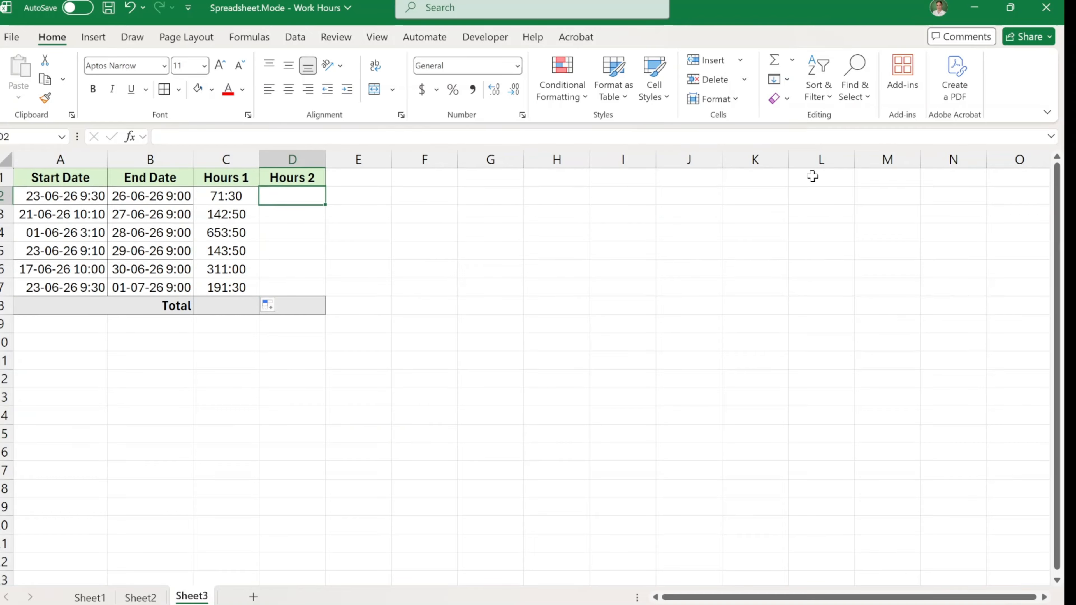
pyautogui.write('=(')
pyautogui.click(151, 196)
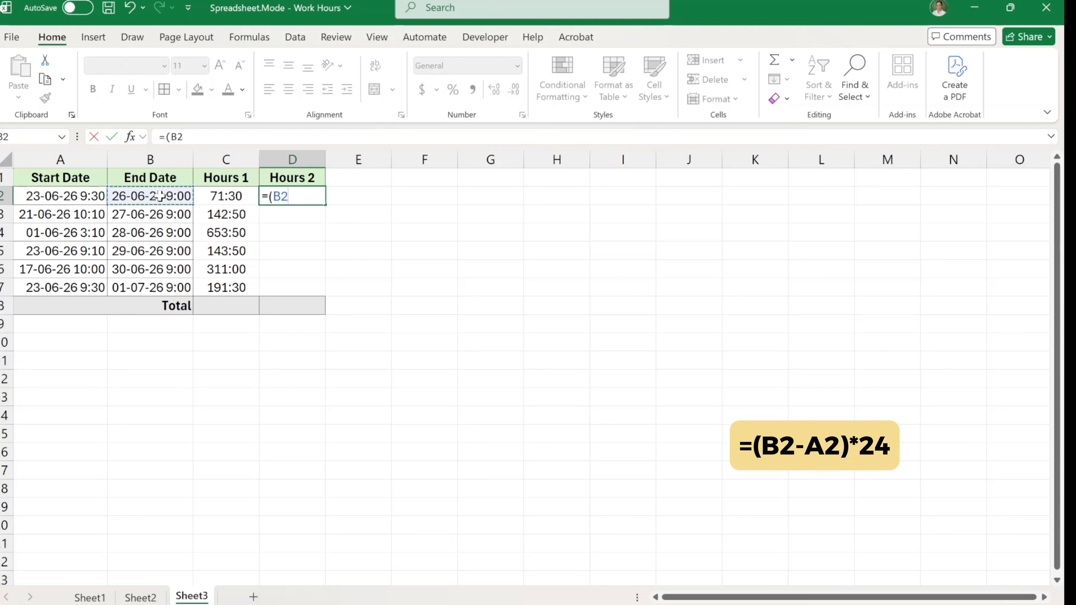
pyautogui.write('-')
pyautogui.click(51, 196)
pyautogui.write(')*24')
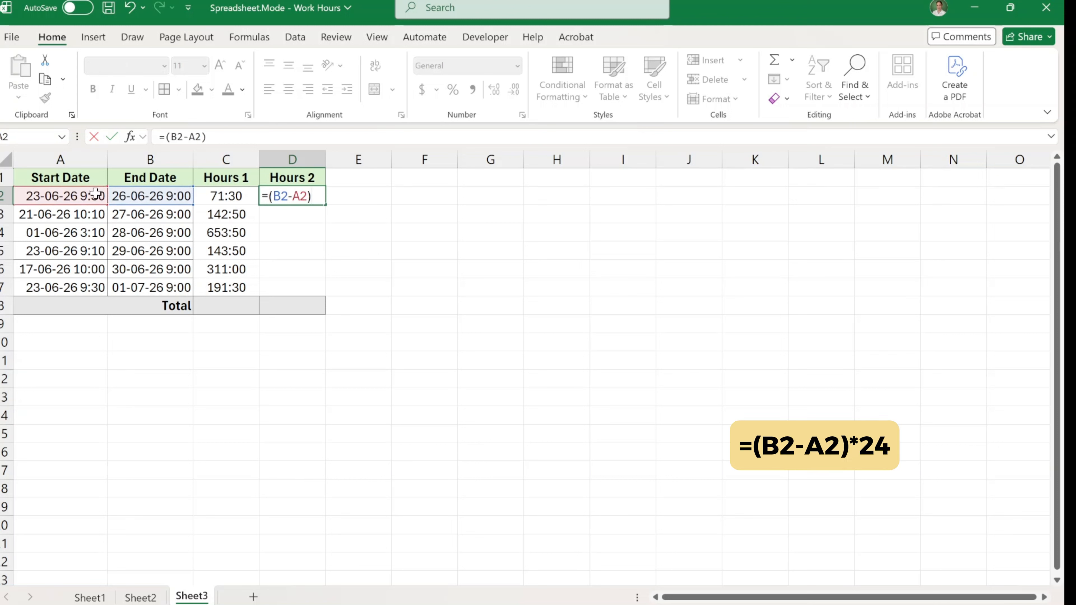
pyautogui.press('Return')
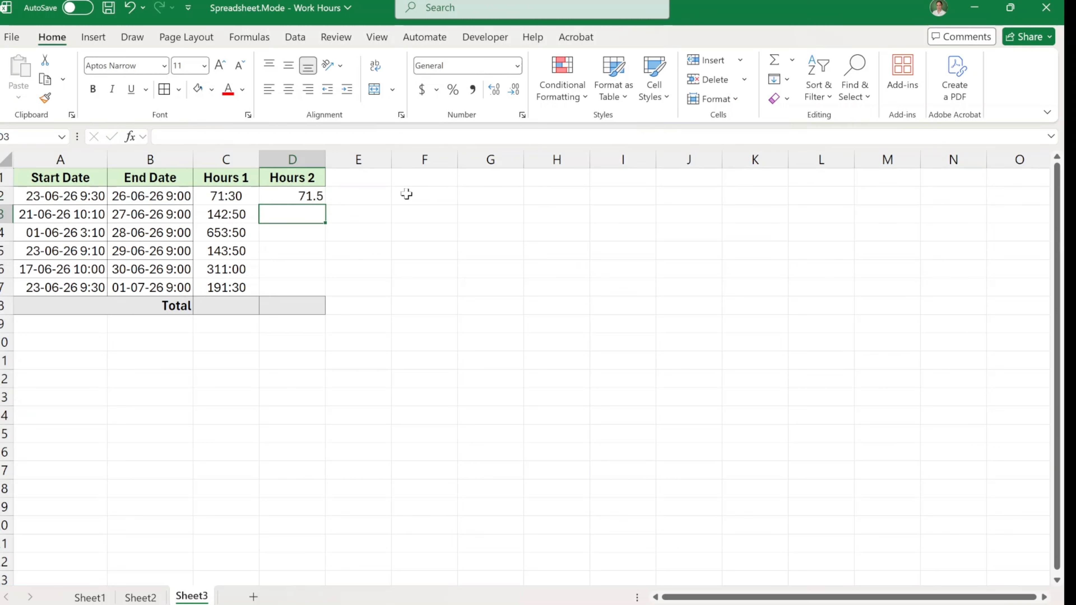
# Center the contents of D2 and fill its decimal hours formula down through D7
pyautogui.click(279, 198)
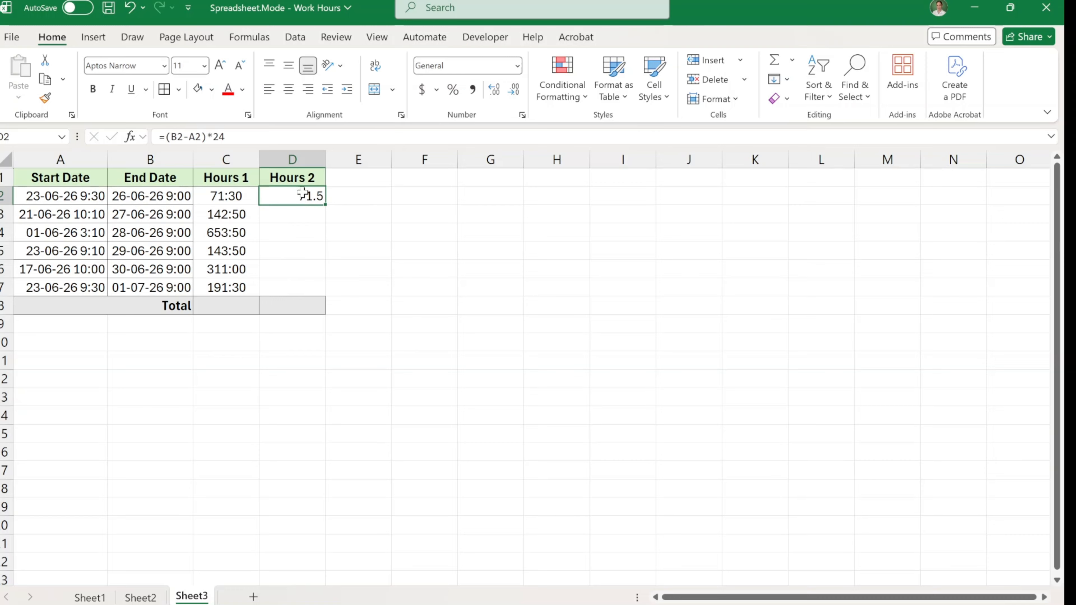
pyautogui.moveTo(325, 204); pyautogui.dragTo(324, 288)
# Enter a centered =SUM(C2:C7) in C8 to total Hours 1, and fill the formula across to D8 for Hours 2
pyautogui.click(226, 305)
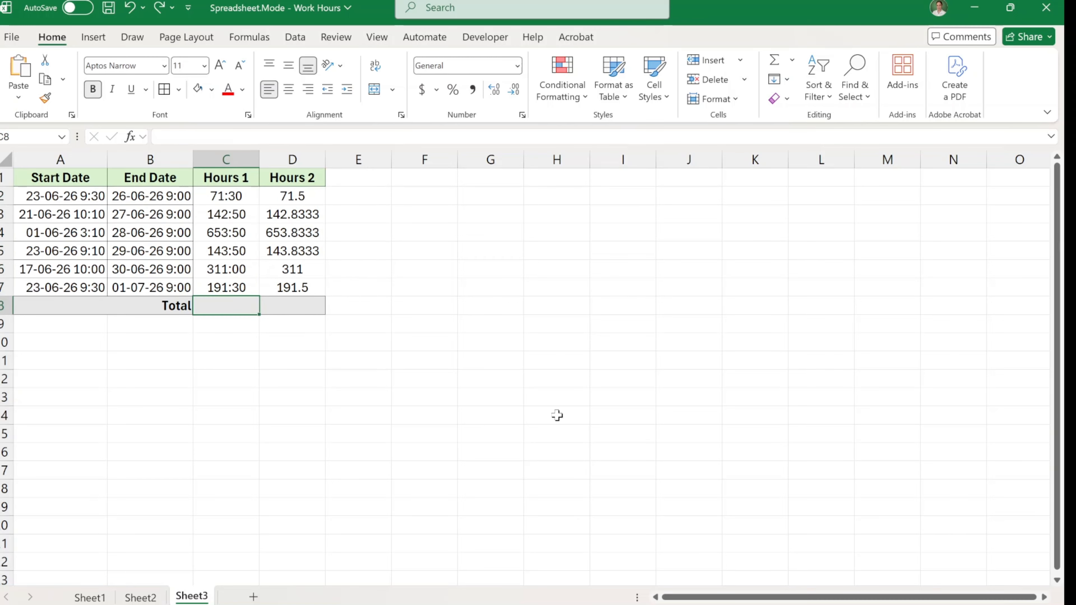
pyautogui.write('=sum')
pyautogui.press('Tab')
pyautogui.moveTo(226, 196); pyautogui.dragTo(318, 309)
pyautogui.press('Return')
pyautogui.click(252, 308)
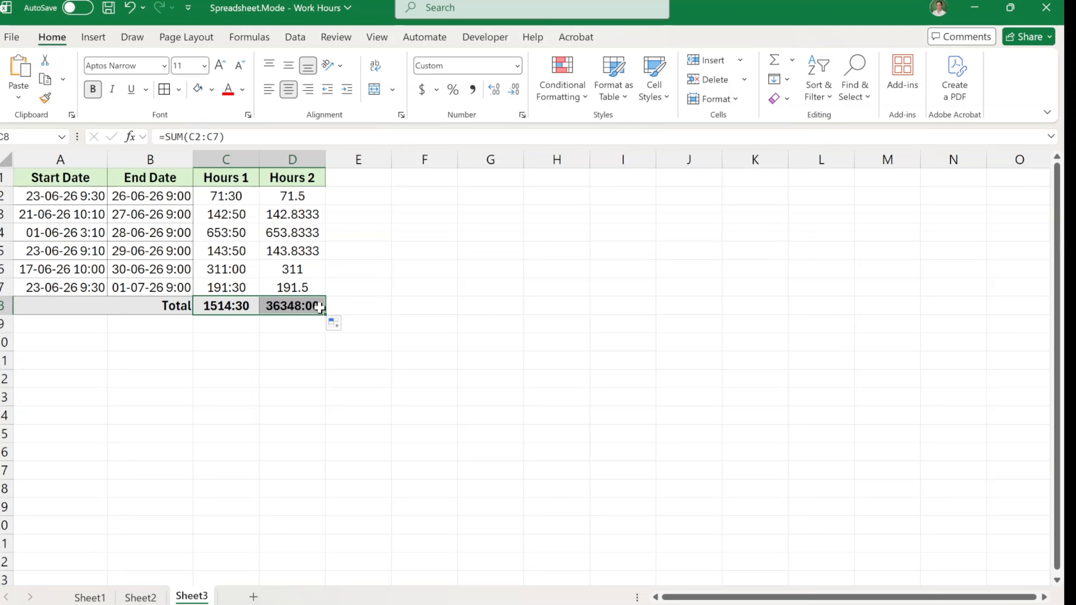
# Set the number format of the Hours 2 total in D8 to General
pyautogui.click(320, 309)
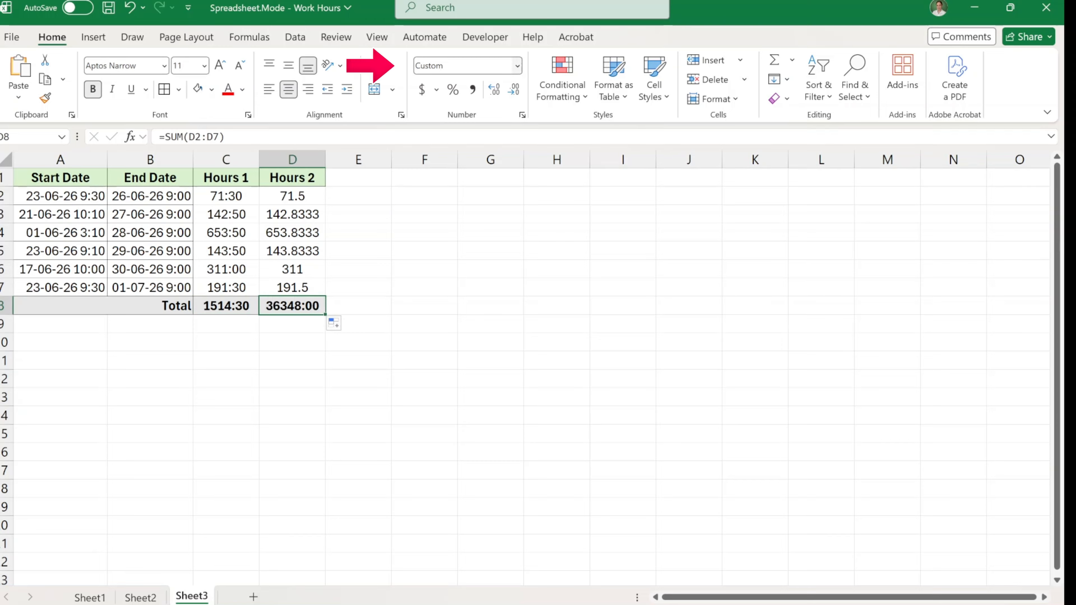
pyautogui.click(518, 66)
pyautogui.click(475, 95)
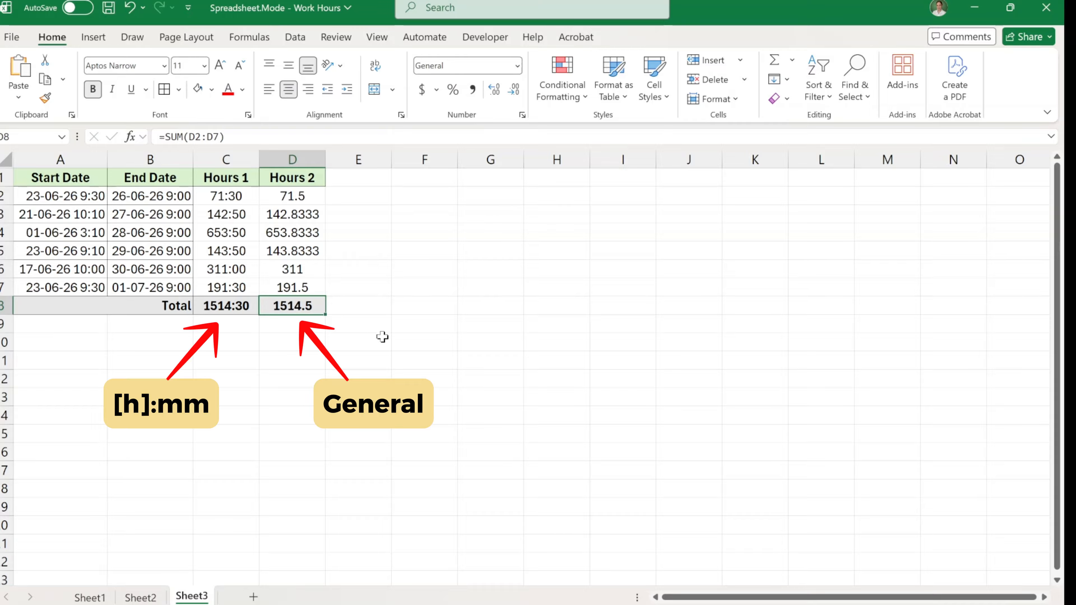
pyautogui.click(389, 344)
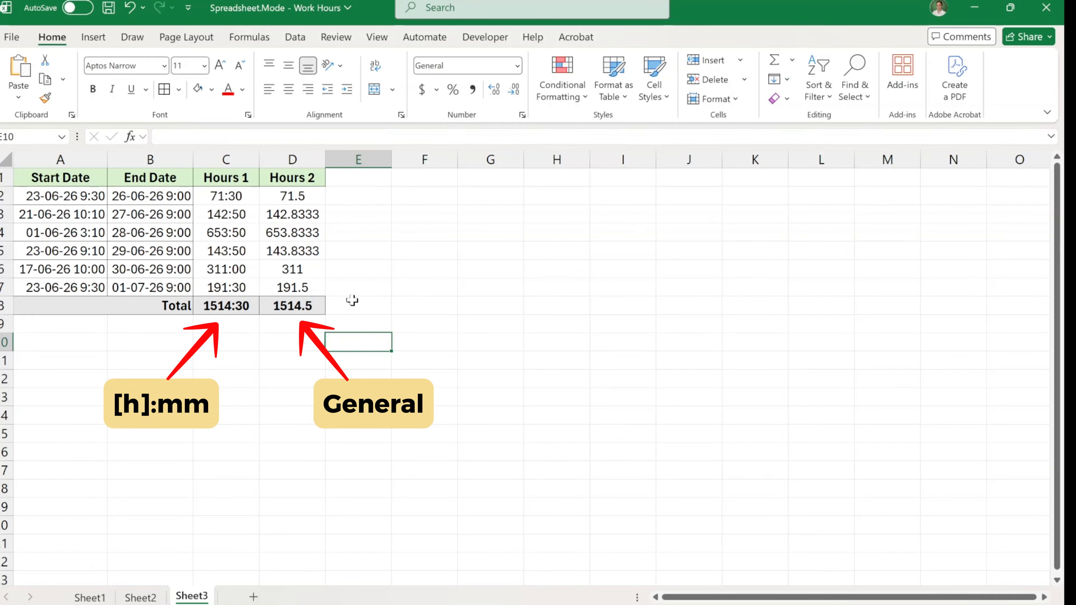